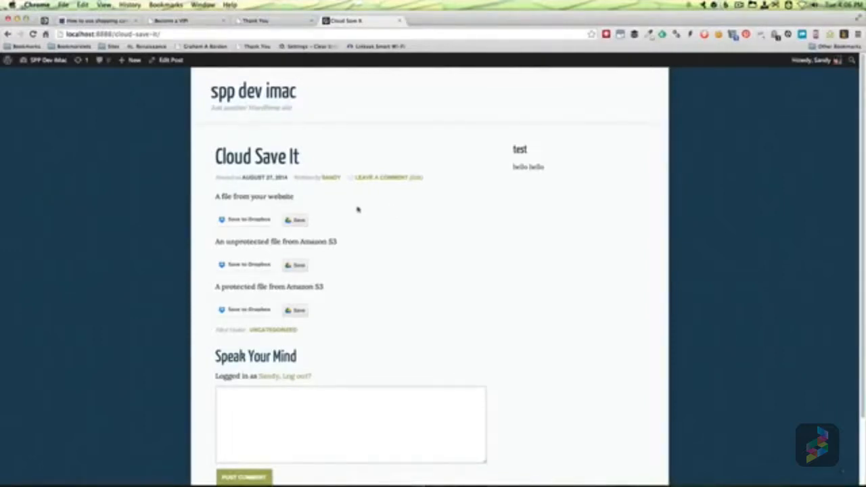
Save the unprotected Amazon S3 file Google-Plus_48x48.png to the Saves folder in Dropbox.
mouse_move(286, 224)
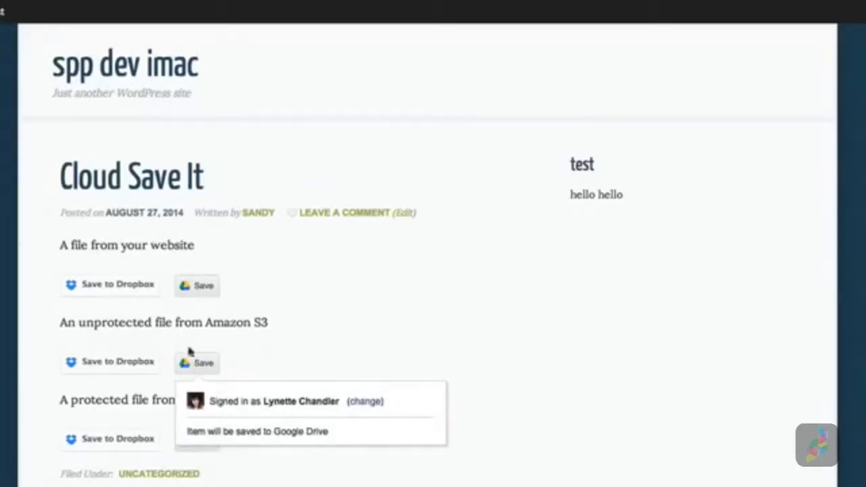
click(144, 364)
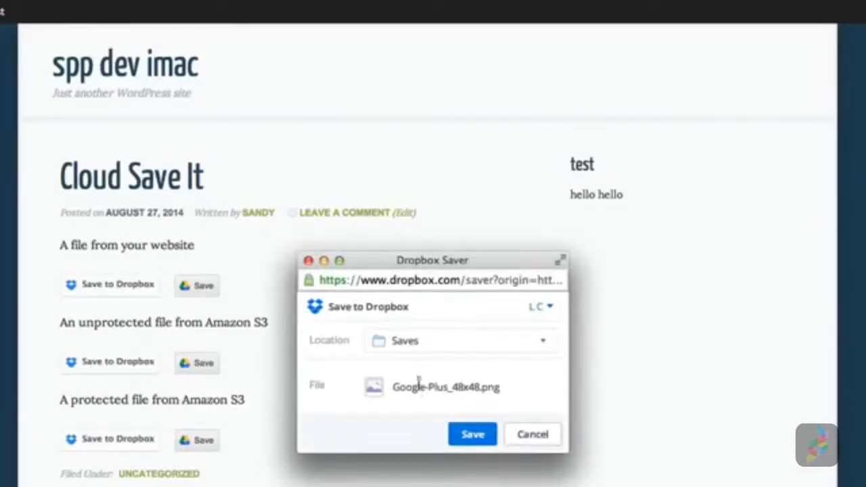
click(472, 434)
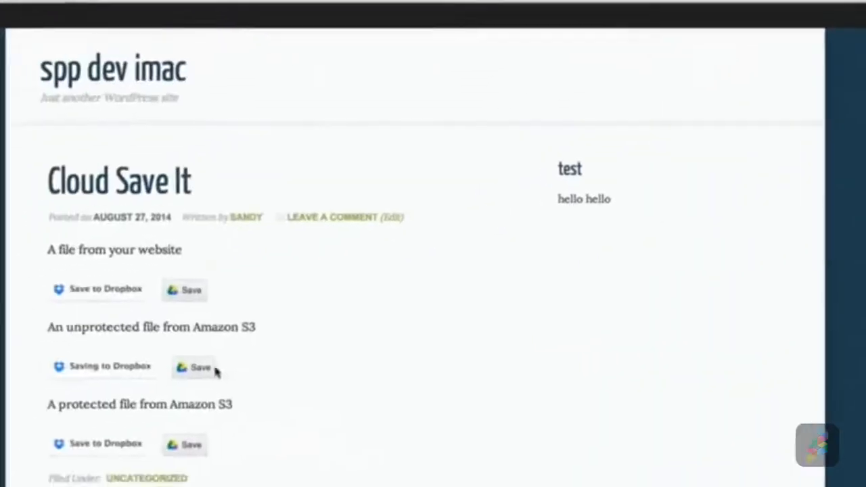
Save the unprotected Amazon S3 file Google-Plus_48x48.png to My Drive in Google Drive and open the saved location.
click(207, 368)
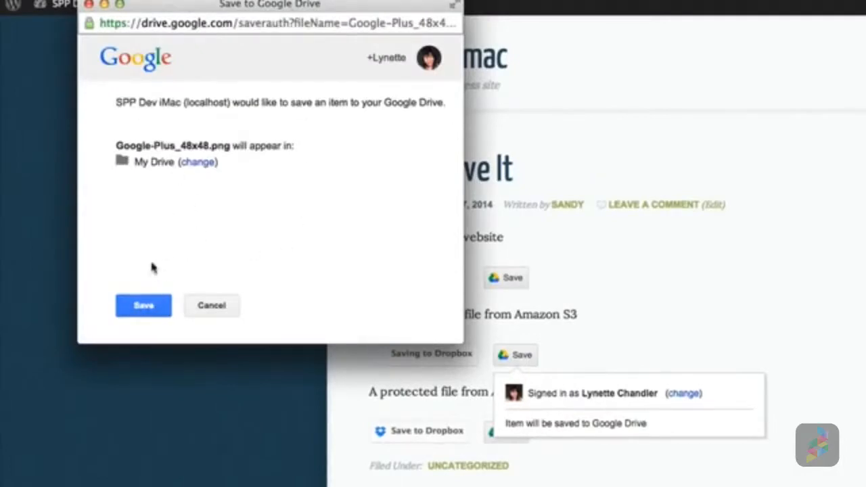
click(133, 309)
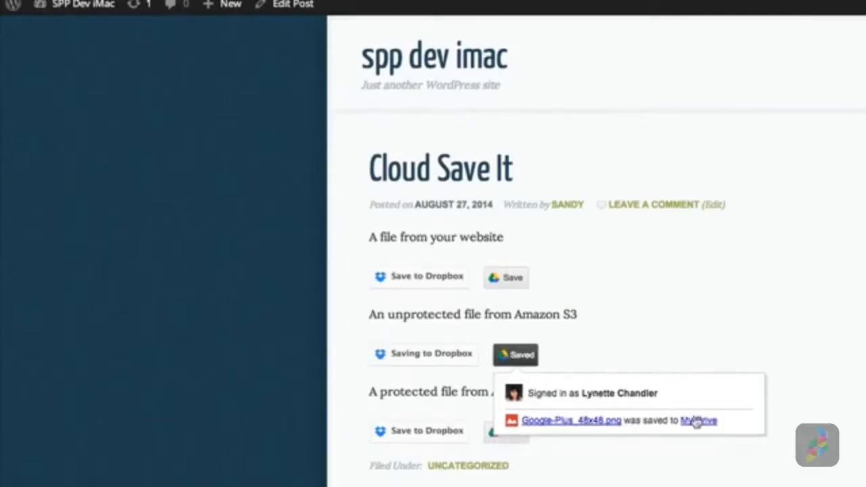
click(692, 419)
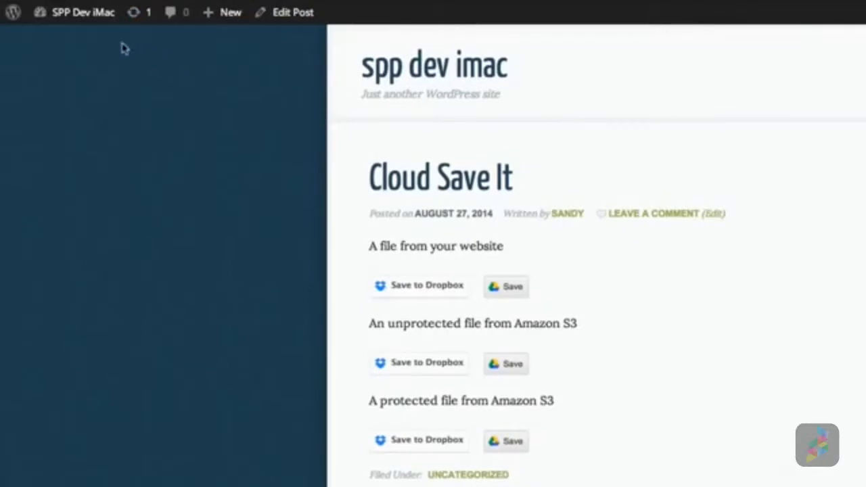
Go to the site's WordPress dashboard and open the Cloud Save It settings.
click(87, 38)
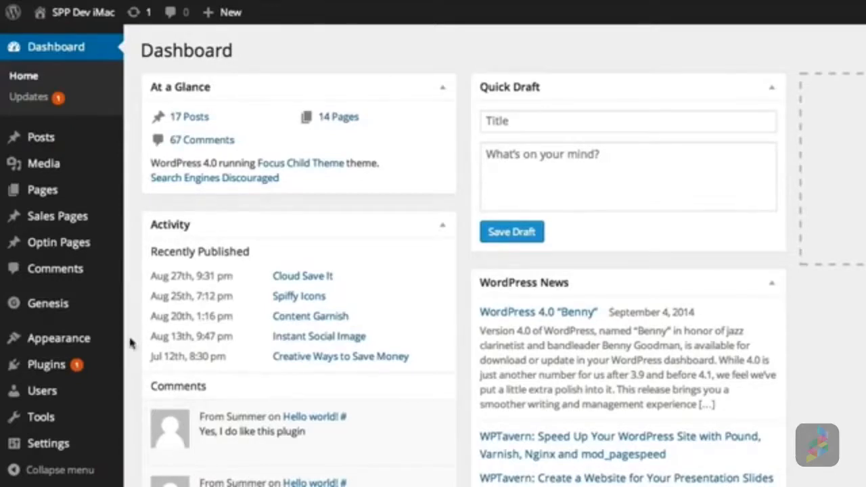
mouse_move(88, 418)
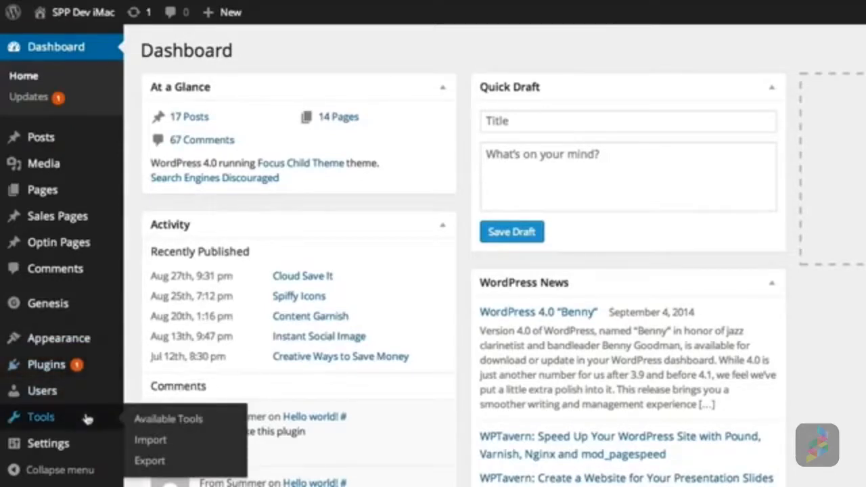
scroll(87, 416, down, 3)
mouse_move(81, 291)
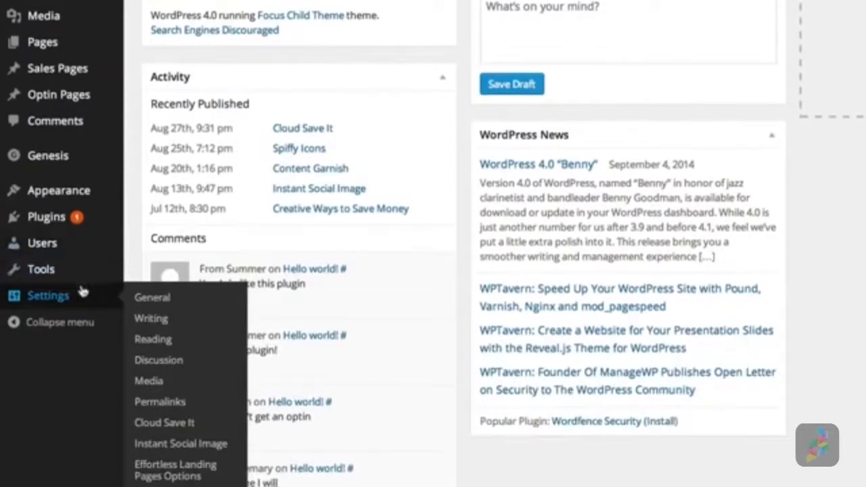
scroll(337, 427, up, 1)
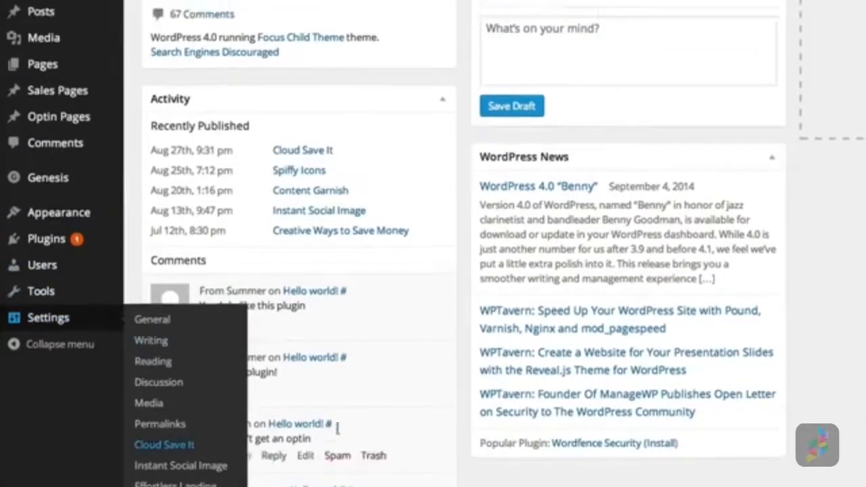
click(164, 444)
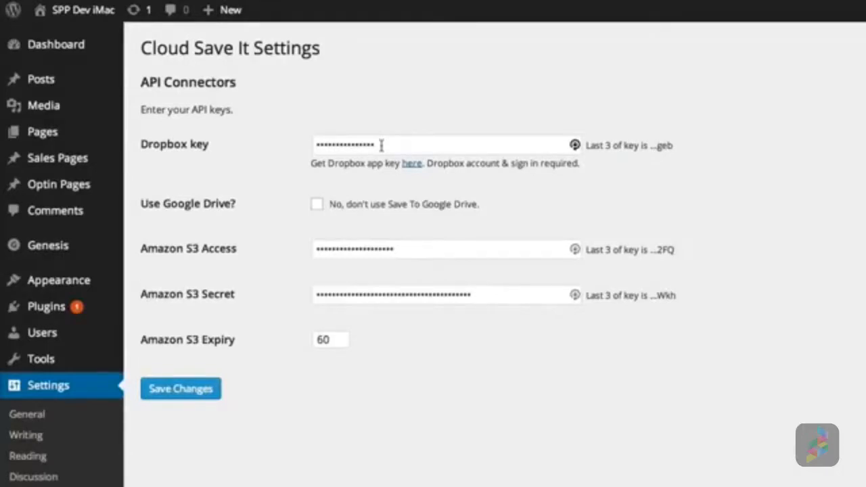
Open Dropbox's app creation page from the Dropbox key setting and enter GiveYourAppAName as the Drop-ins app's name.
click(413, 165)
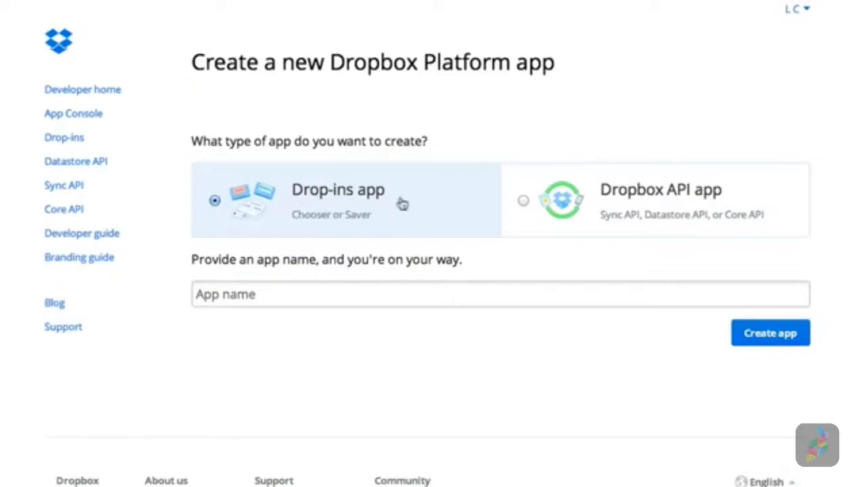
click(275, 293)
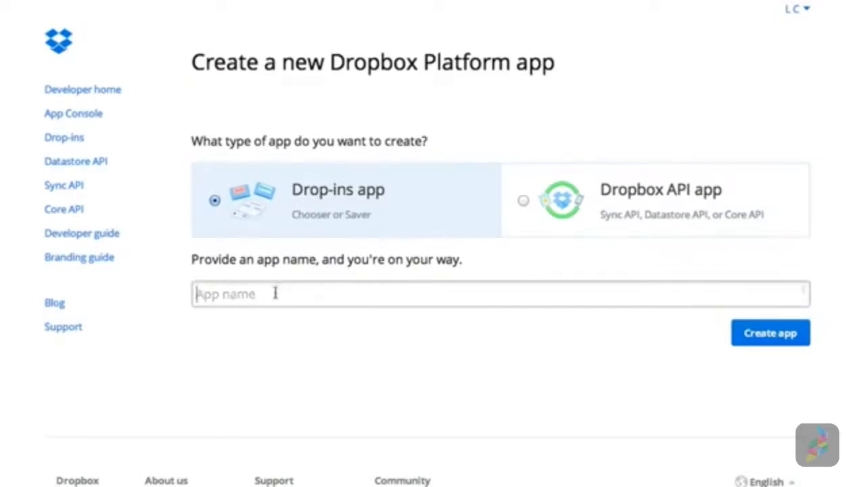
text(GiveY)
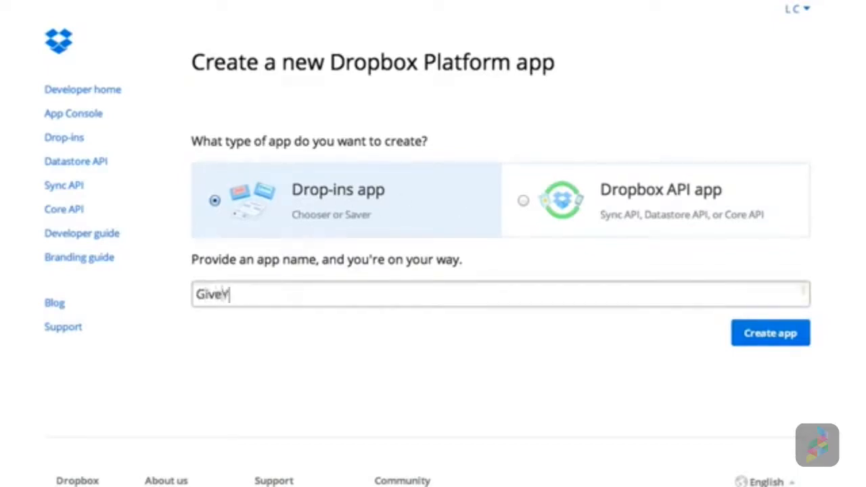
text(ourAppAName)
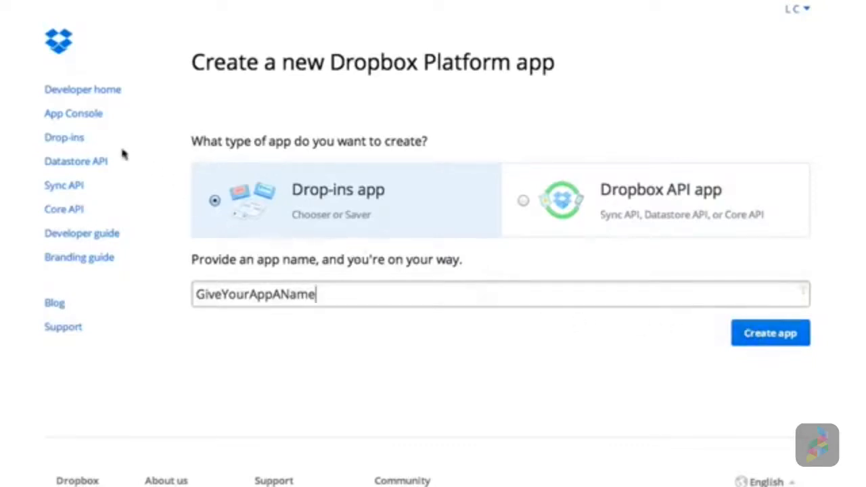
Open the GiveYourAppAName app's settings from the Dropbox App Console and copy its app key.
click(88, 116)
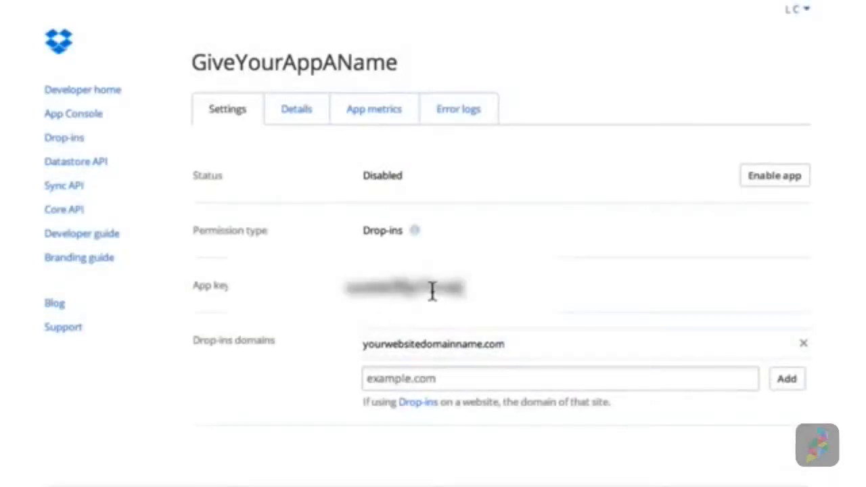
double_click(433, 290)
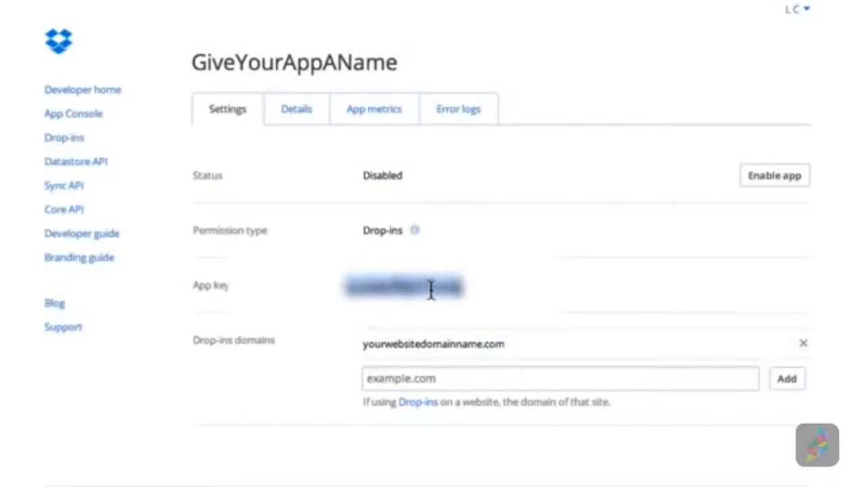
right_click(430, 290)
click(458, 302)
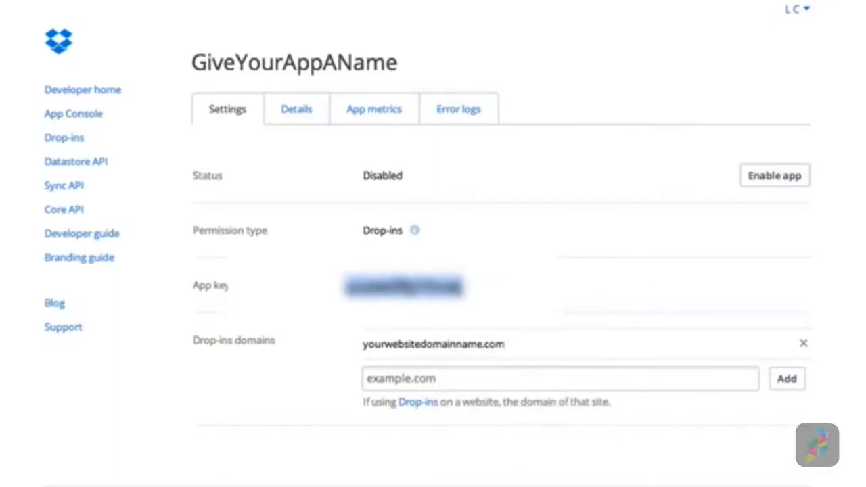
Add sellplrplugins.com to the Dropbox app's Drop-ins domains.
click(401, 347)
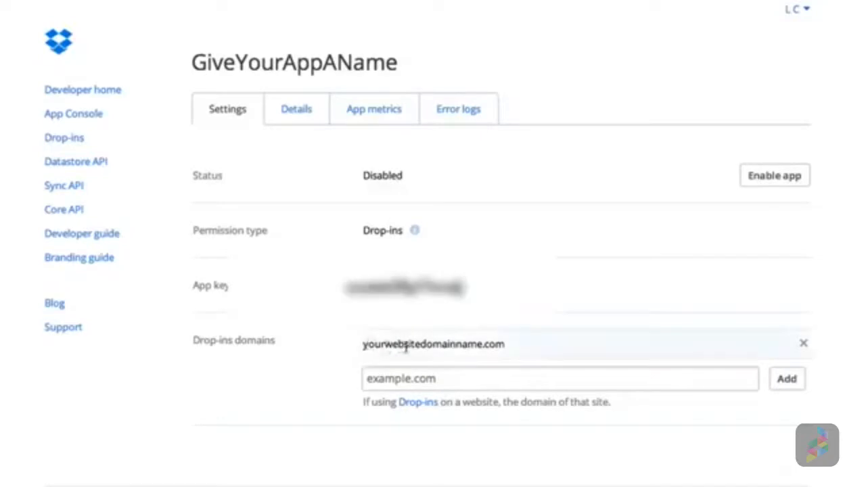
click(377, 378)
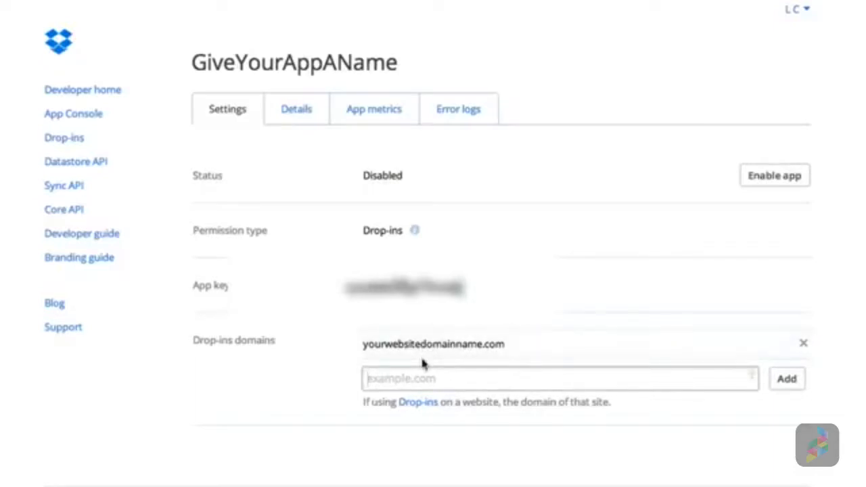
text(sellplrplugins.com)
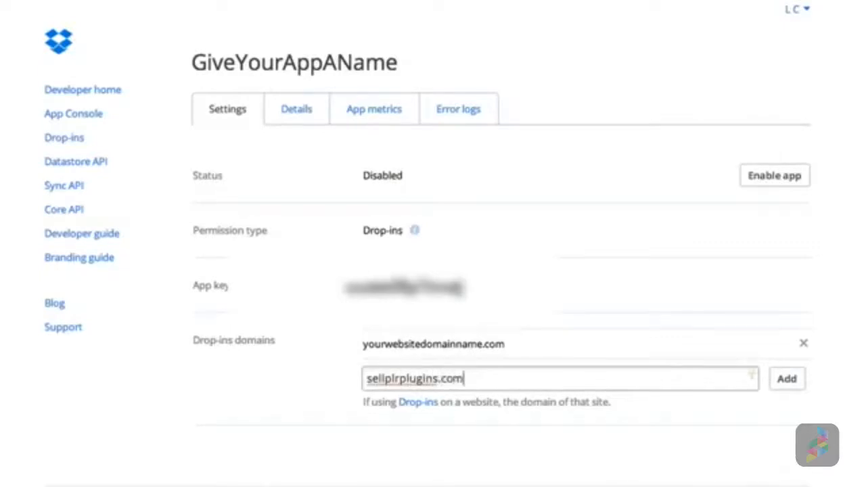
click(780, 382)
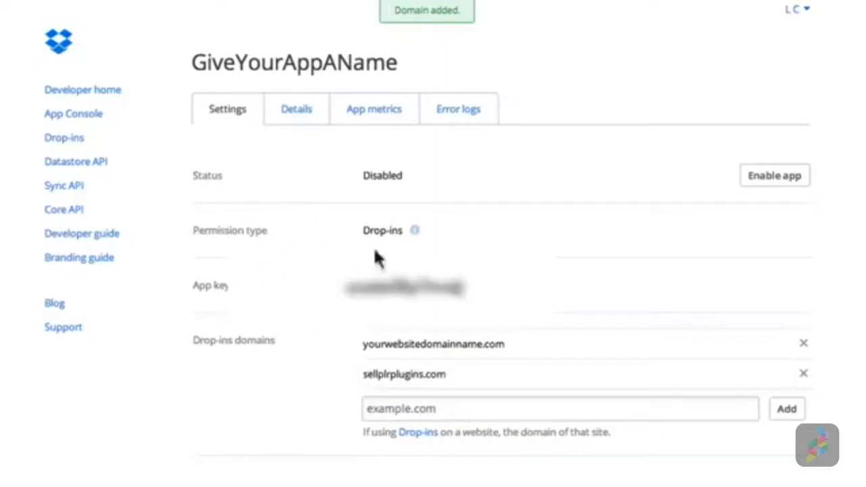
Copy the Dropbox app key again and select the existing Dropbox key in the Cloud Save It settings.
double_click(386, 285)
right_click(390, 286)
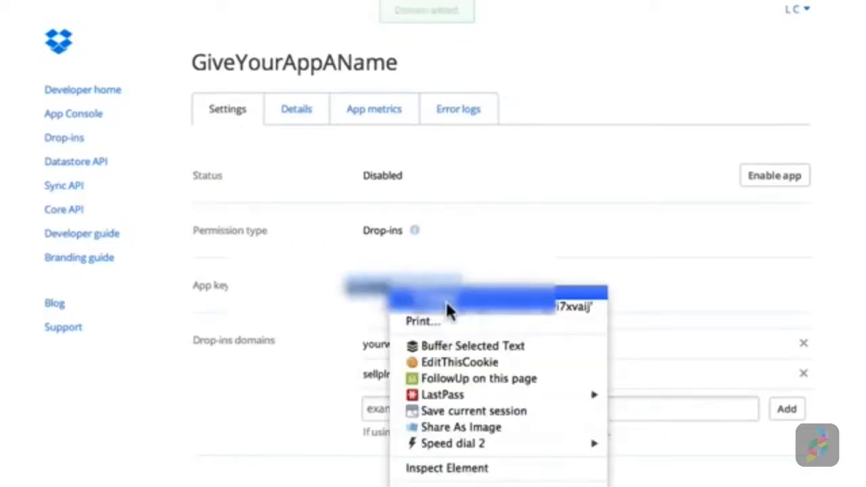
click(440, 297)
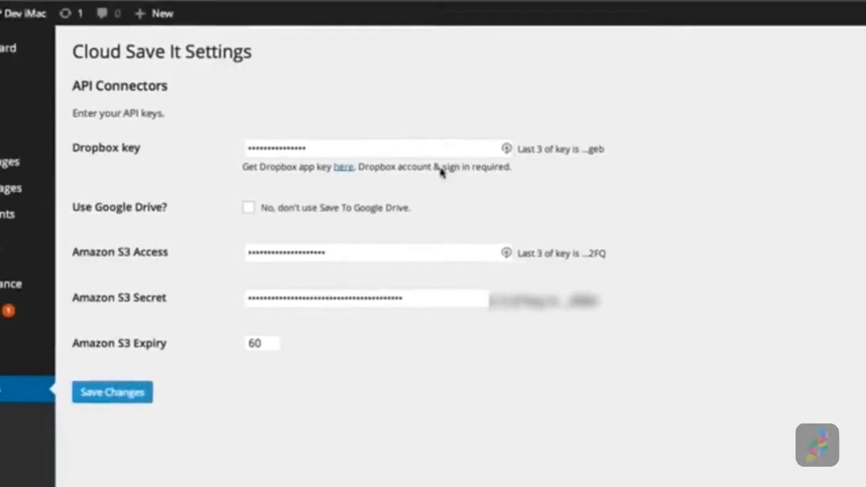
drag(404, 146, 277, 144)
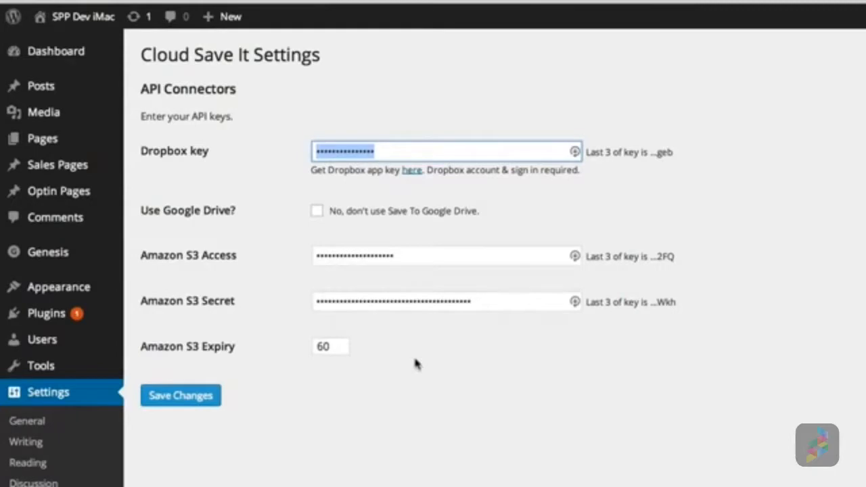
Go over the Amazon S3 access and secret key entries and save the Cloud Save It settings.
click(395, 258)
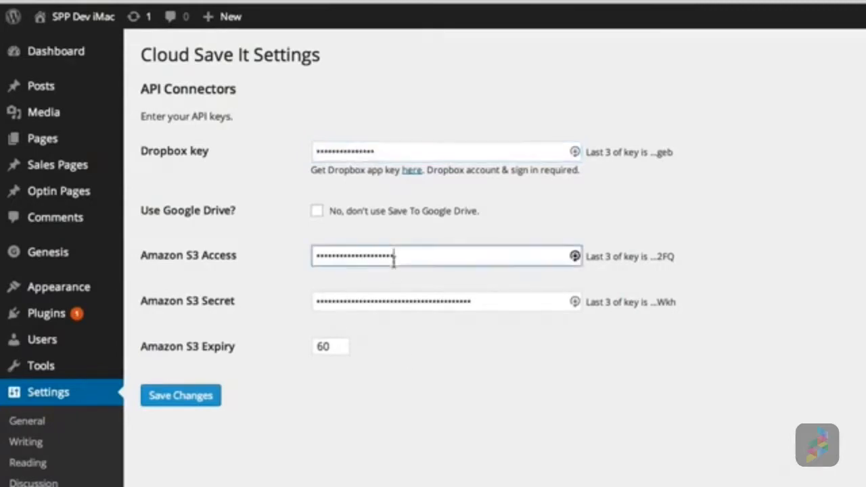
double_click(367, 257)
click(539, 302)
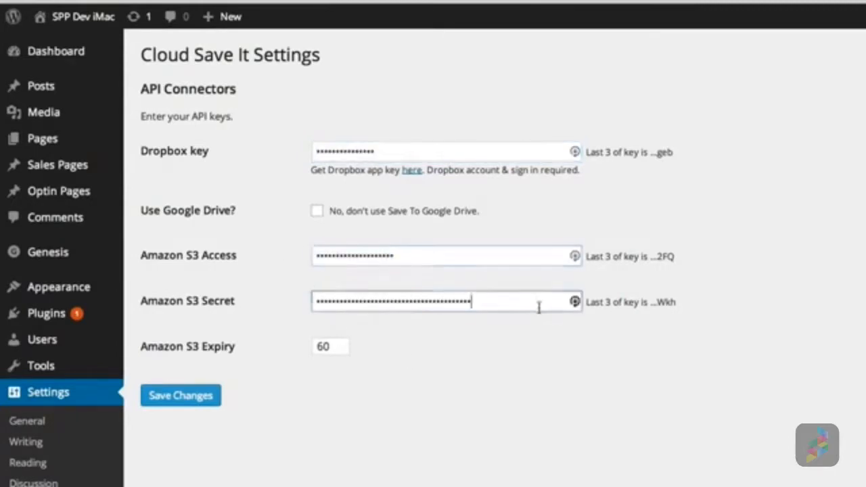
double_click(539, 302)
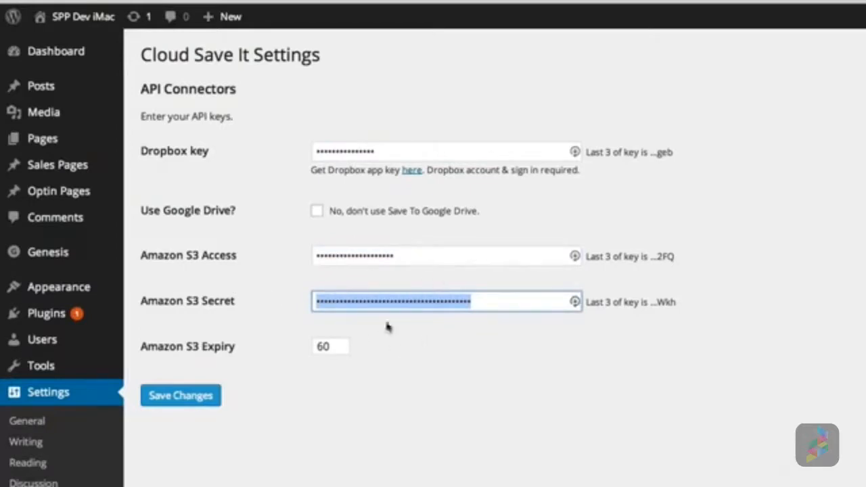
click(438, 238)
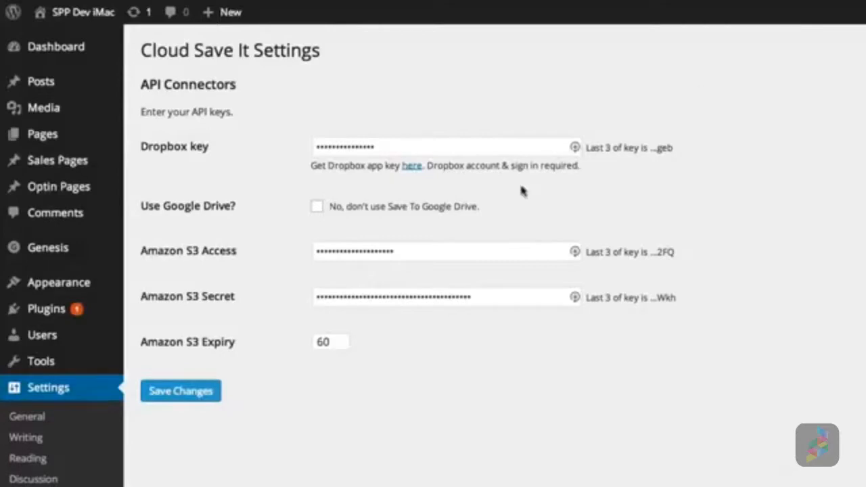
click(395, 210)
click(176, 396)
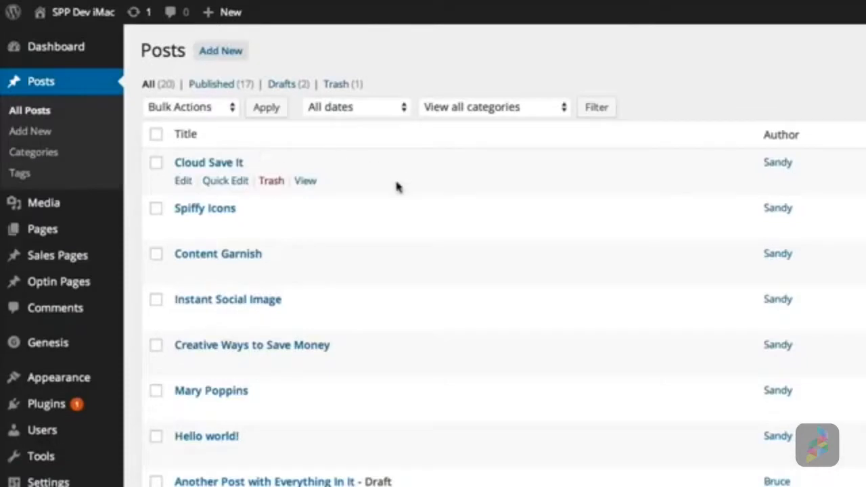
Open the Cloud Save It post for editing and delete the shortcode under "A file from your website".
click(209, 163)
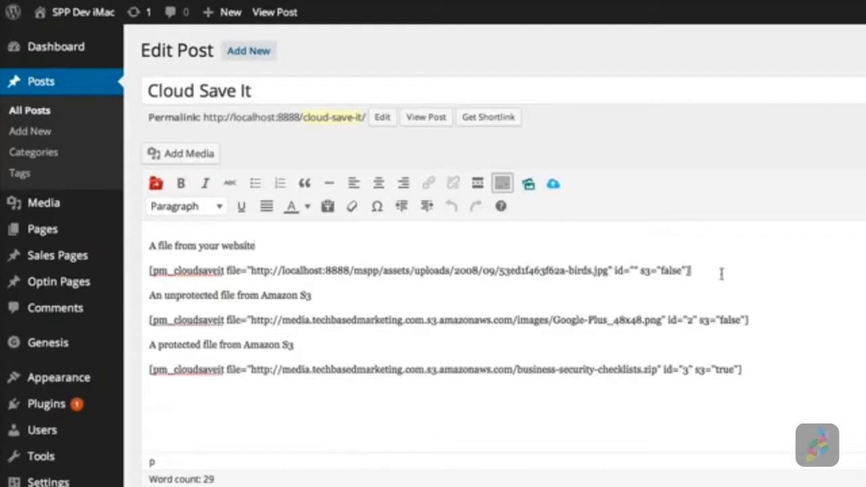
click(721, 274)
key(shift+super+Left)
key(BackSpace)
key(Down)
key(Down)
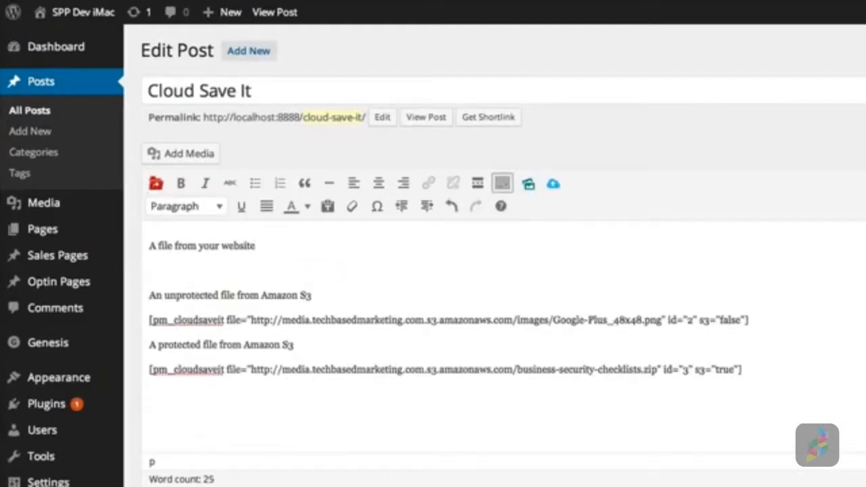
Delete the shortcodes under "An unprotected file from Amazon S3" and "A protected file from Amazon S3".
key(shift+super+Right)
key(BackSpace)
key(Down)
key(Down)
key(super+Right)
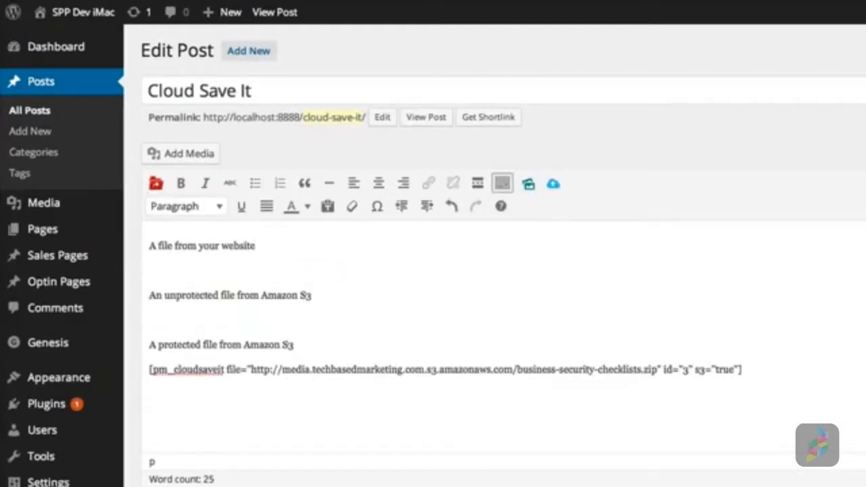
key(shift+super+Left)
key(BackSpace)
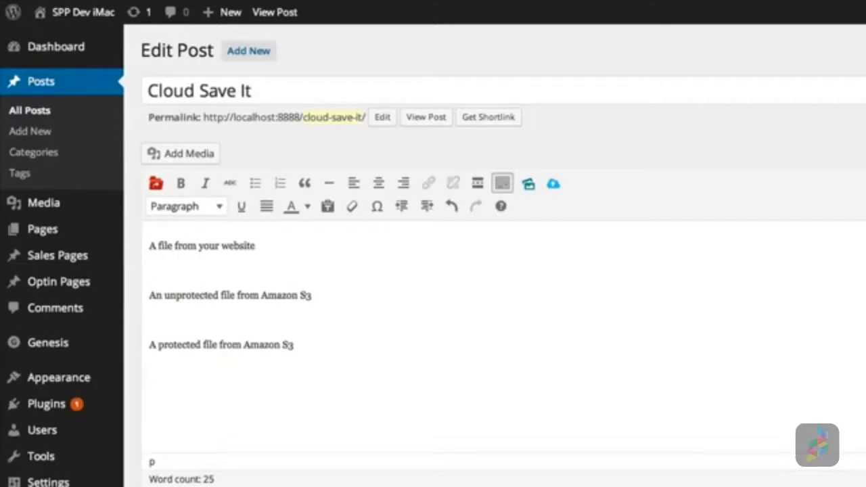
Copy the media file URL of the sunrise image from the media library and return to the post.
click(600, 260)
click(197, 164)
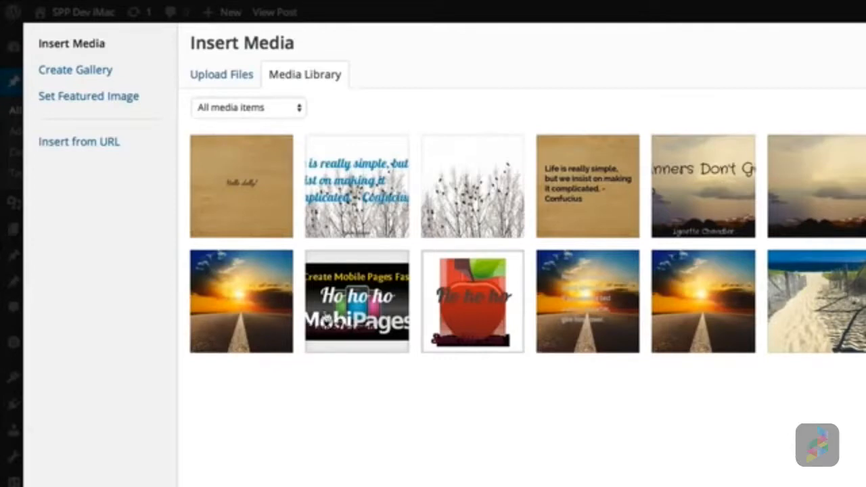
click(269, 320)
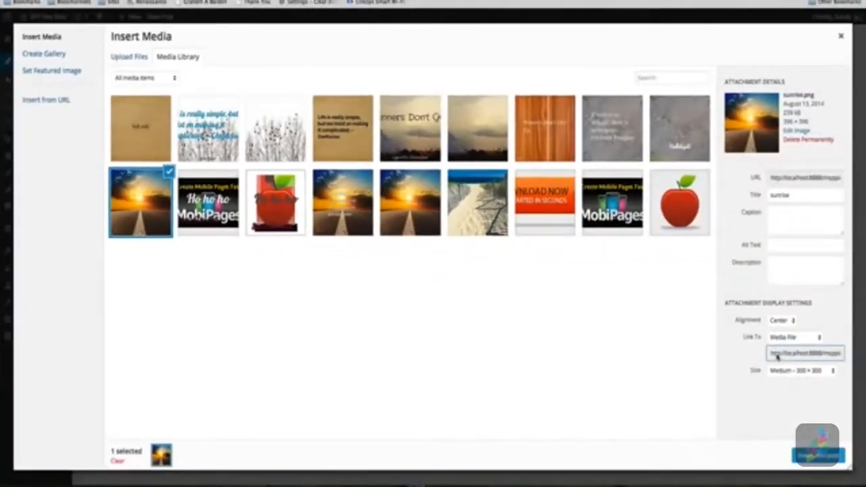
double_click(774, 355)
triple_click(774, 355)
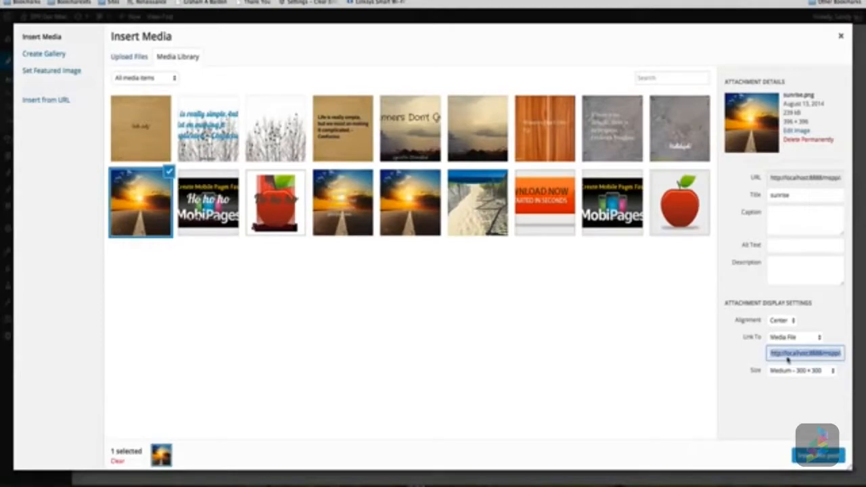
right_click(787, 358)
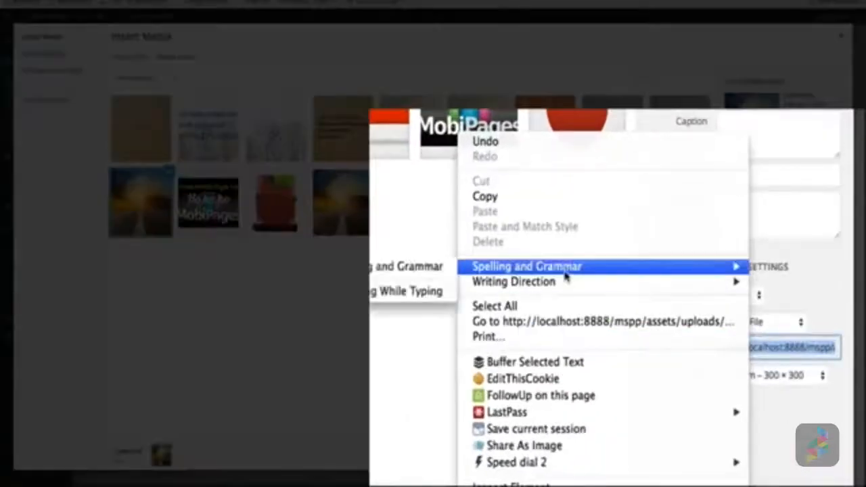
click(559, 198)
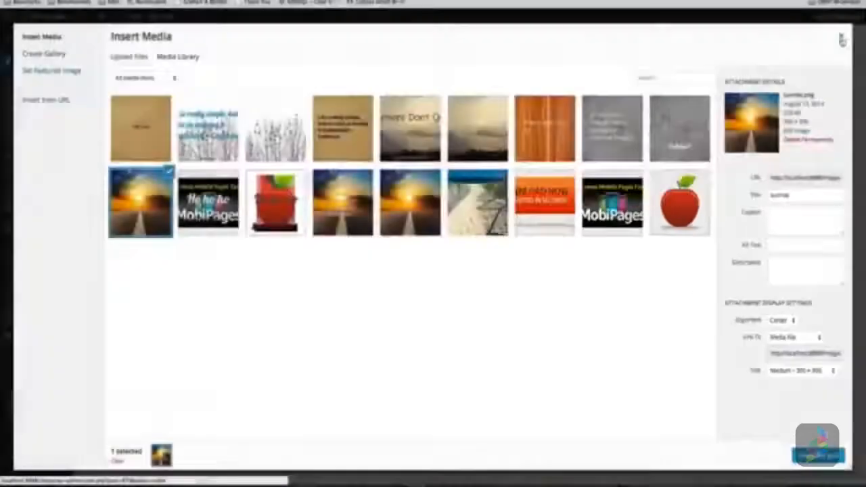
click(841, 39)
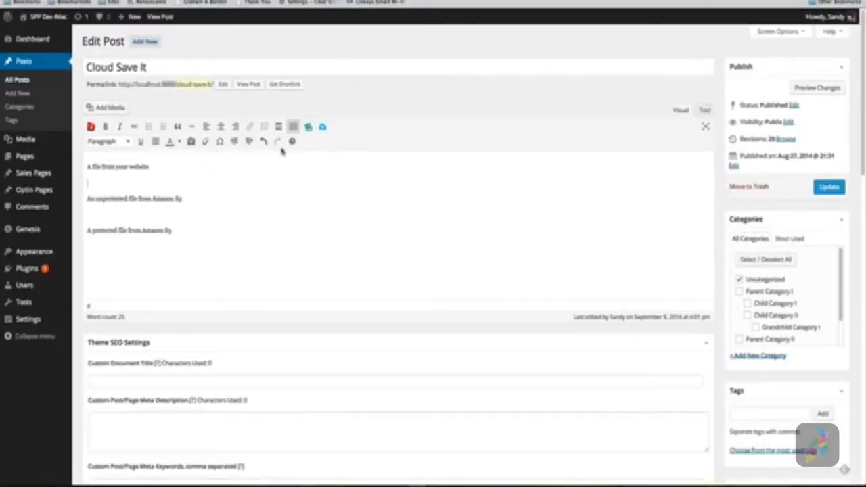
Upload tweet-calendar.pdf to the media library from the post's media window.
click(123, 107)
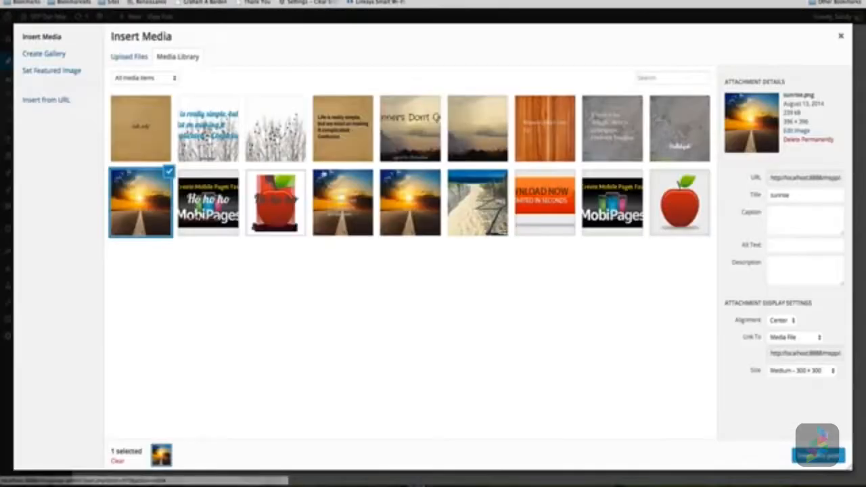
click(130, 57)
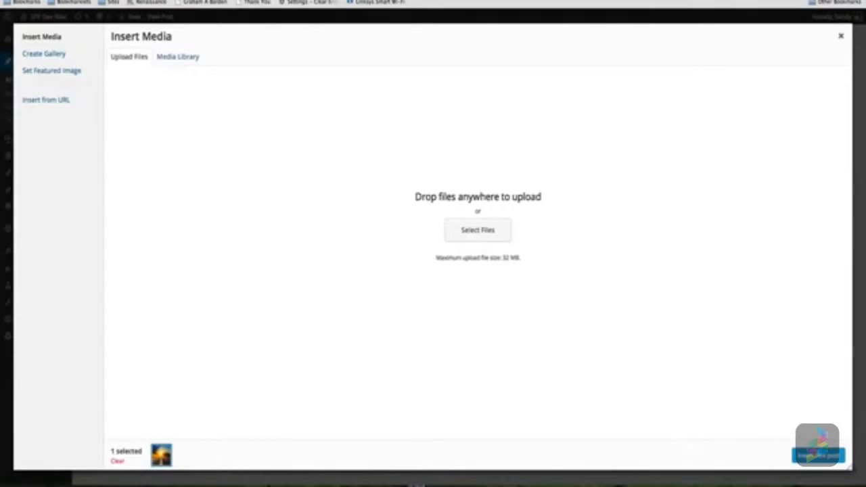
drag(817, 443, 525, 258)
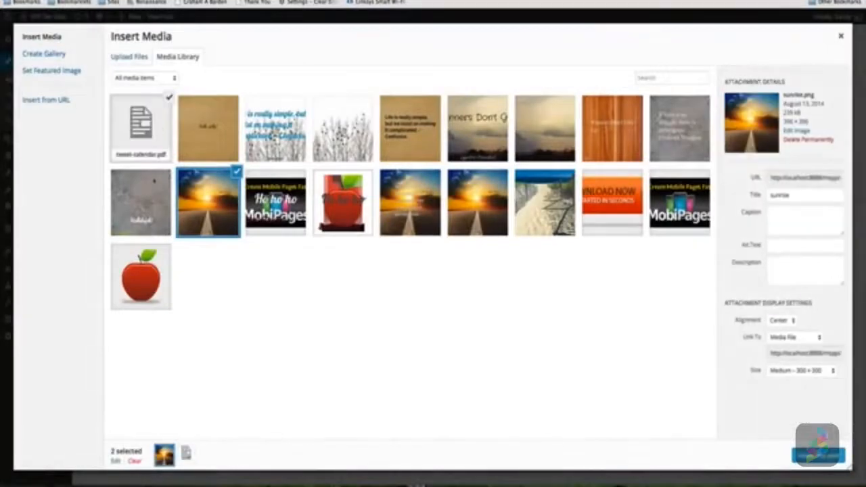
Copy the media file URL of tweet-calendar.pdf and return to the post.
click(140, 140)
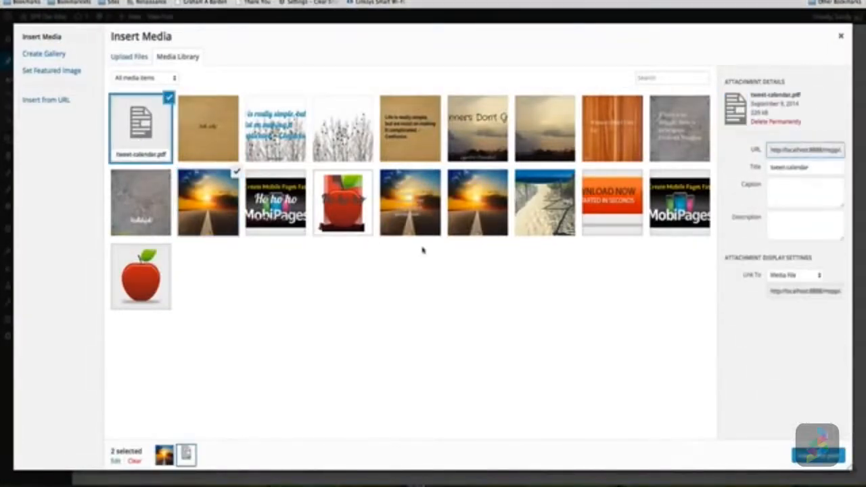
click(806, 294)
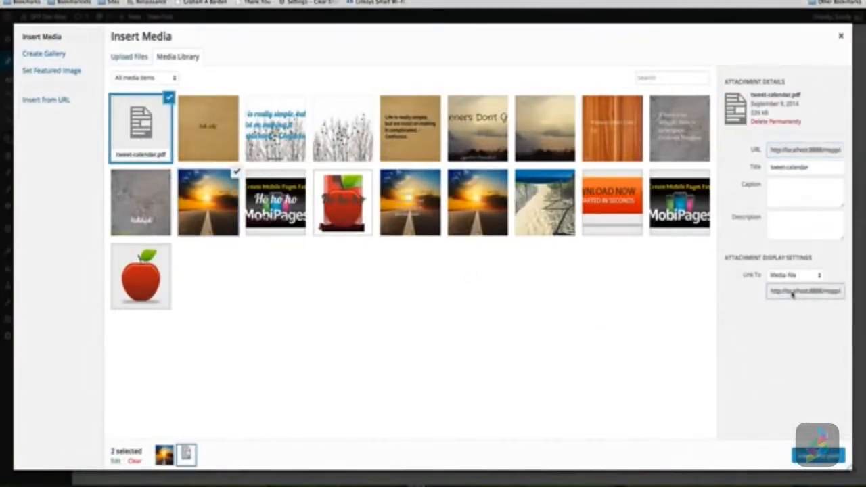
click(793, 294)
right_click(793, 294)
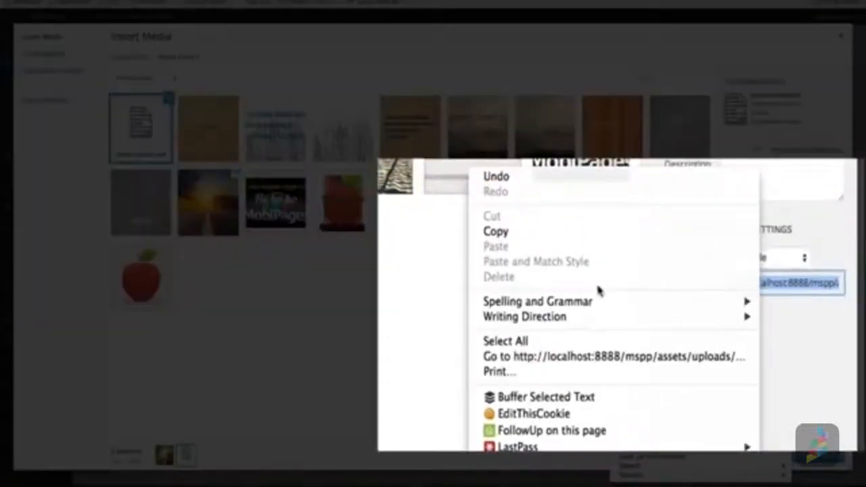
click(595, 231)
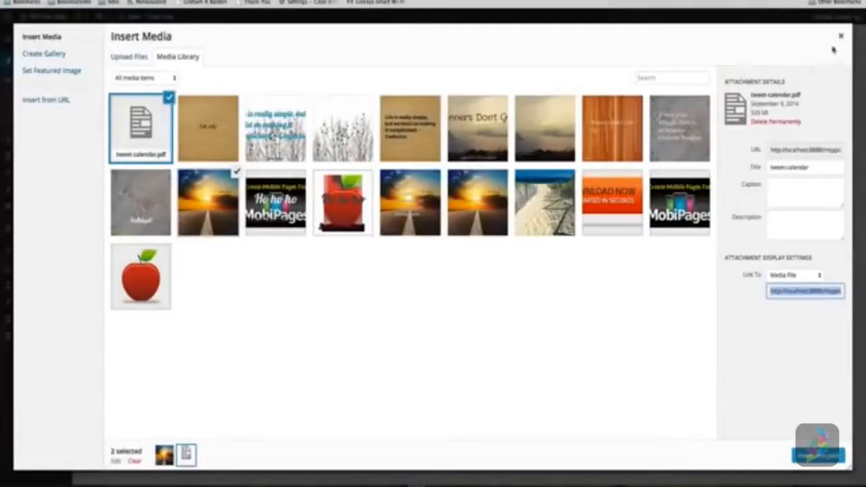
click(841, 37)
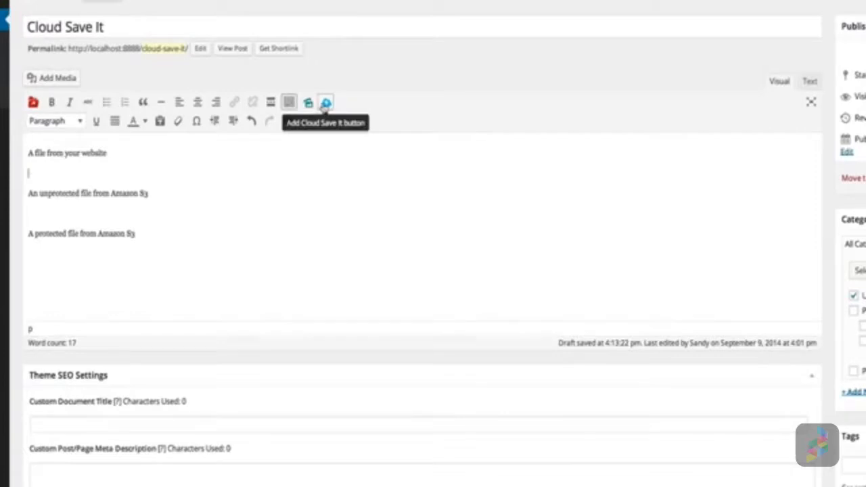
Insert a Cloud Save It button for the copied tweet-calendar.pdf URL under "A file from your website".
click(325, 103)
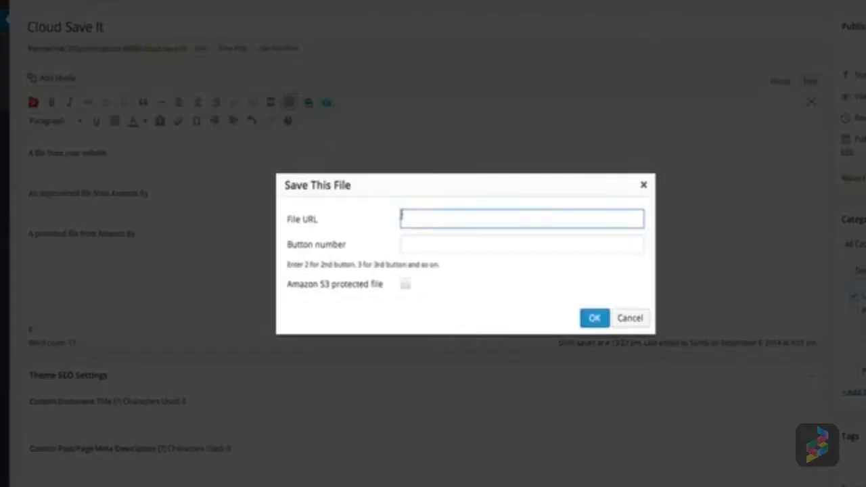
key(ctrl+v)
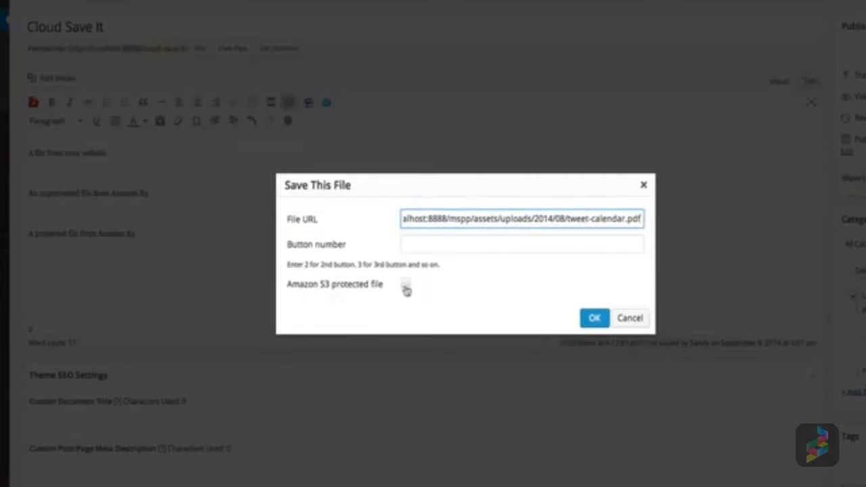
click(594, 318)
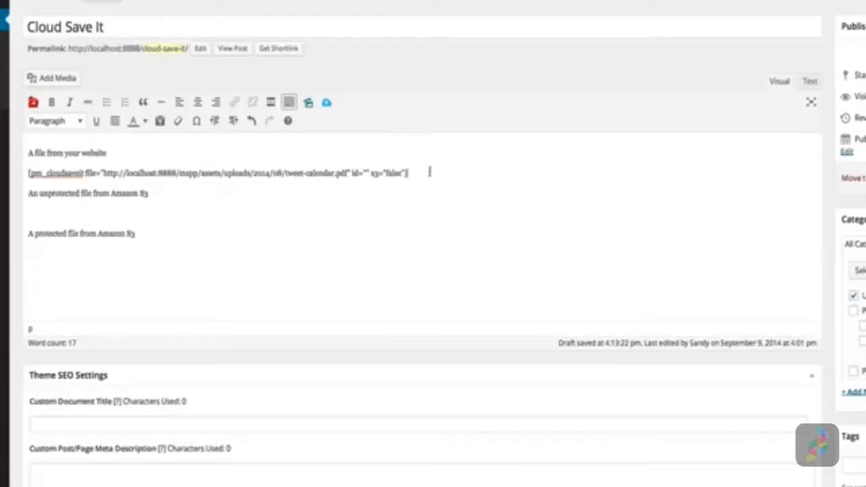
Under "An unprotected file from Amazon S3", insert a Cloud Save It button for the clipboard-history URL of Google-Plus_48x48.png with button number 2.
click(314, 206)
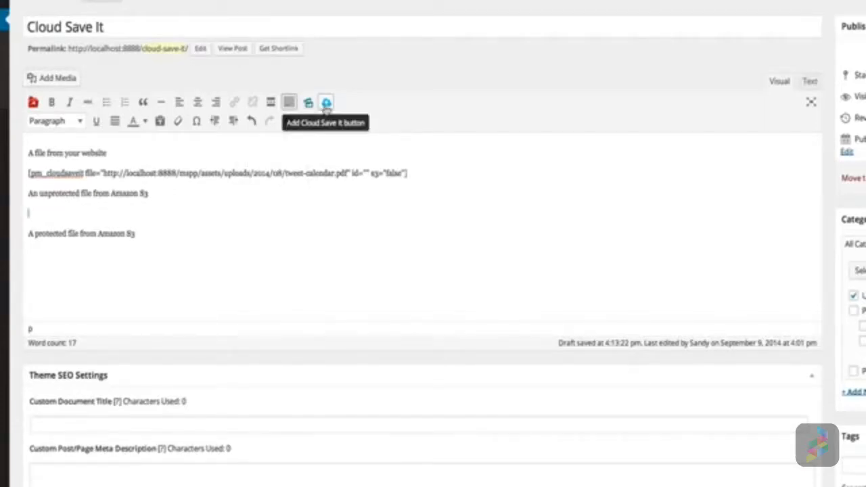
click(326, 103)
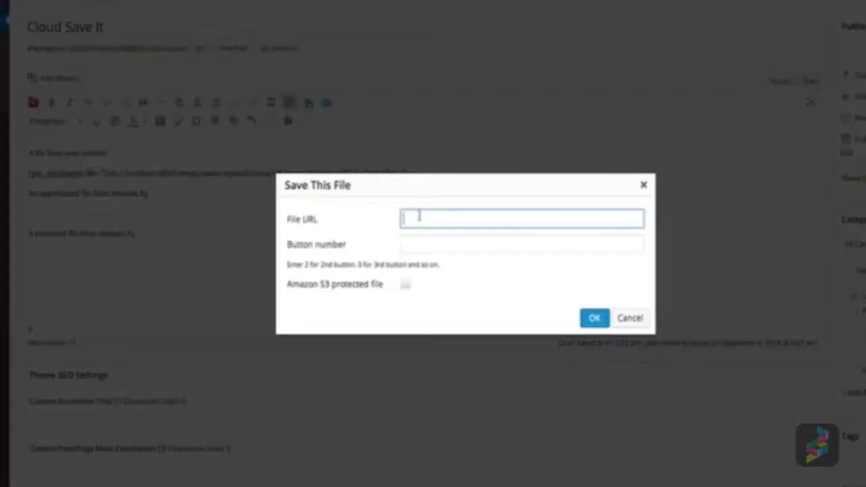
key(super+shift+v)
mouse_move(474, 237)
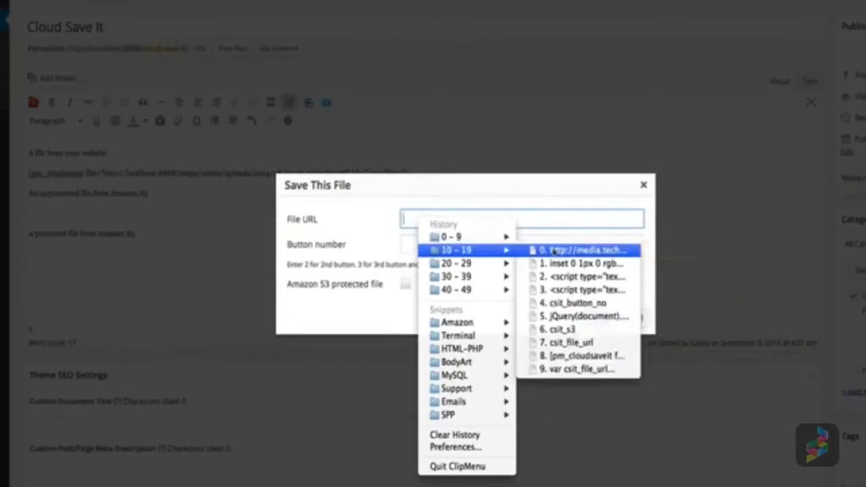
click(551, 251)
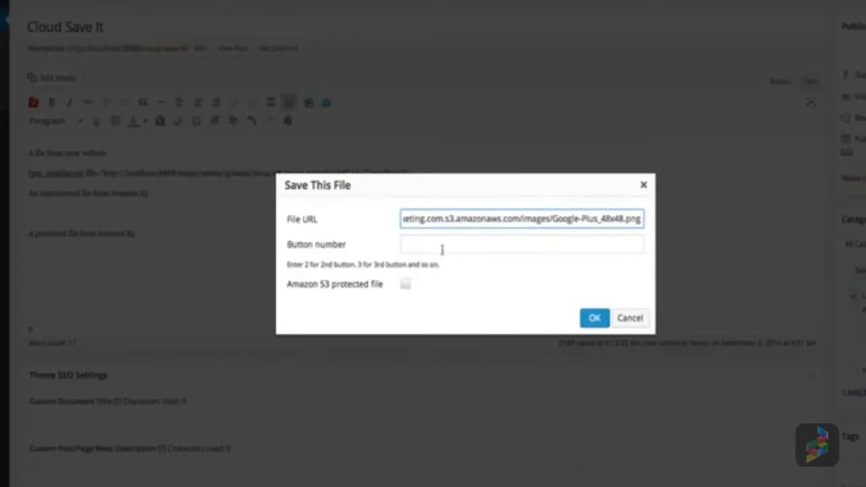
click(442, 249)
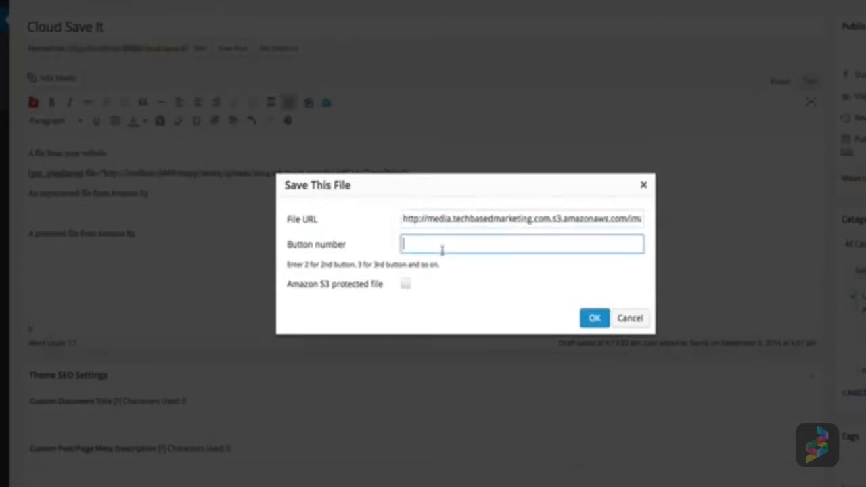
text(2)
click(593, 318)
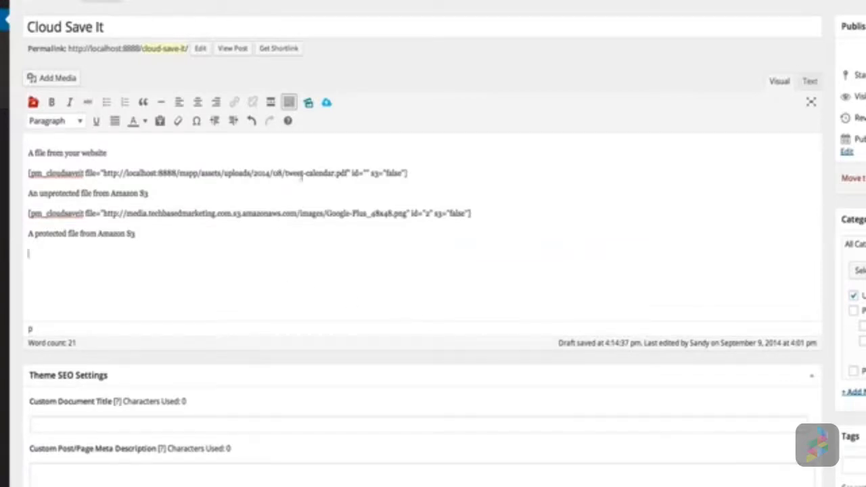
Under "A protected file from Amazon S3", insert protected-file button number 3 for the clipboard-history URL of business-security-checklists.zip and update the post.
click(328, 105)
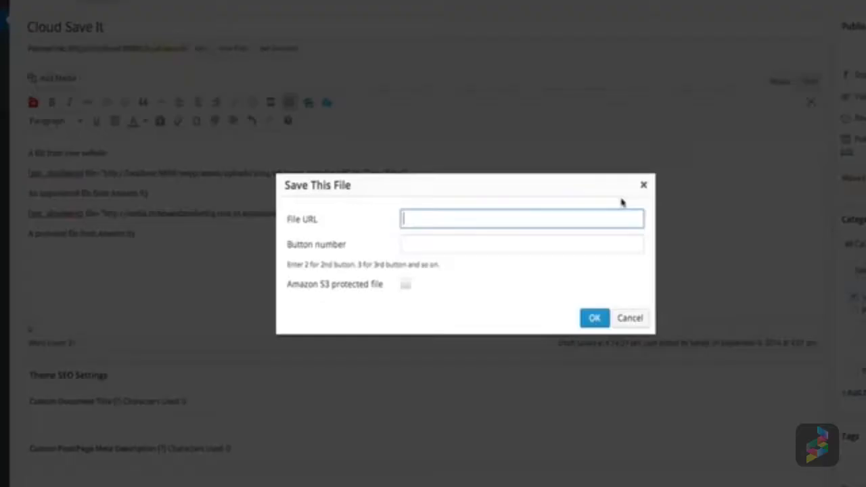
key(super+shift+v)
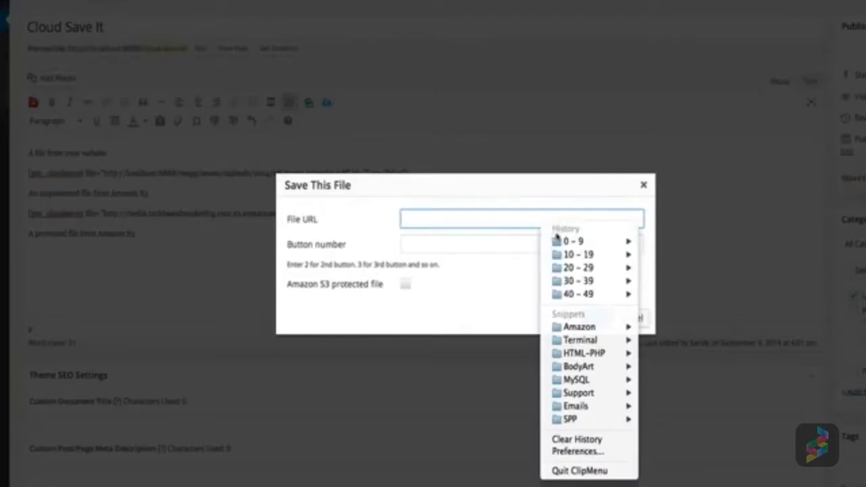
mouse_move(572, 241)
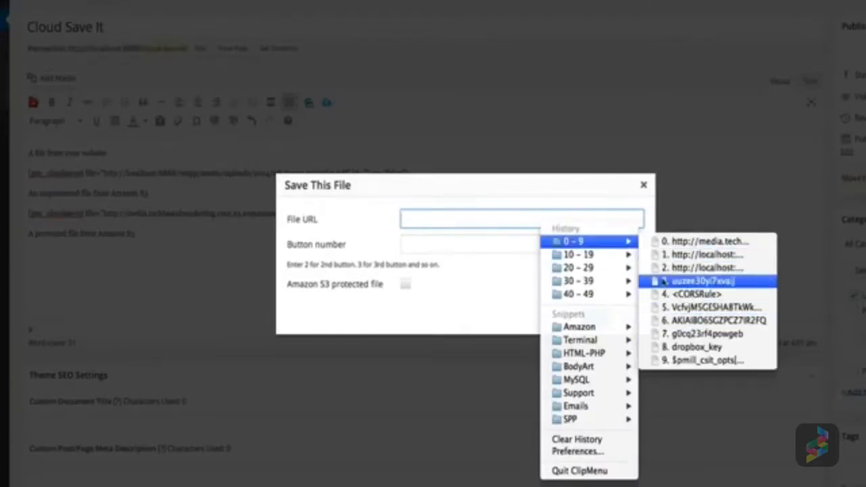
mouse_move(581, 254)
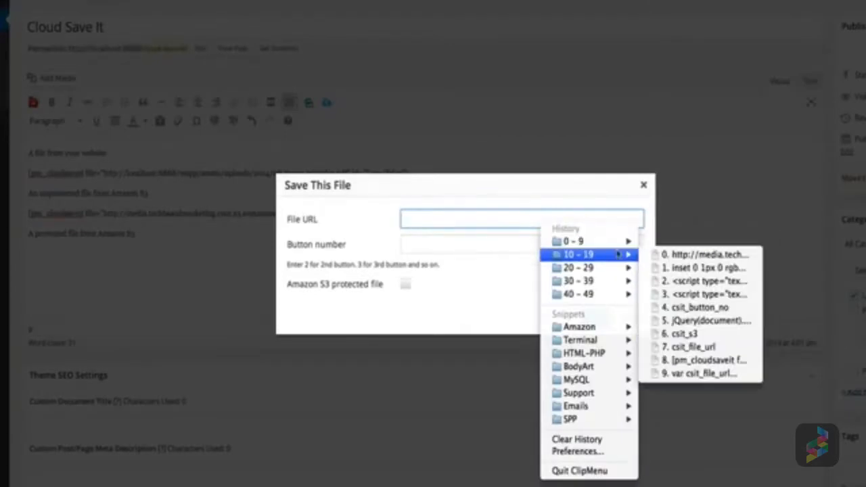
click(695, 255)
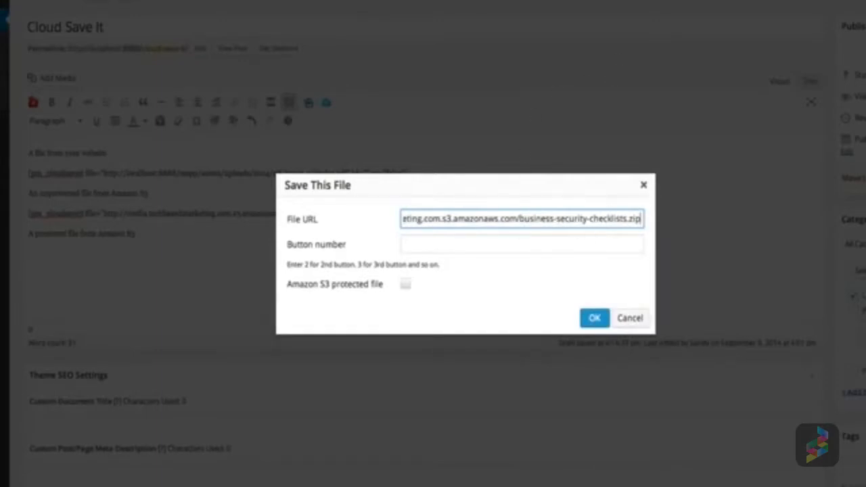
click(431, 245)
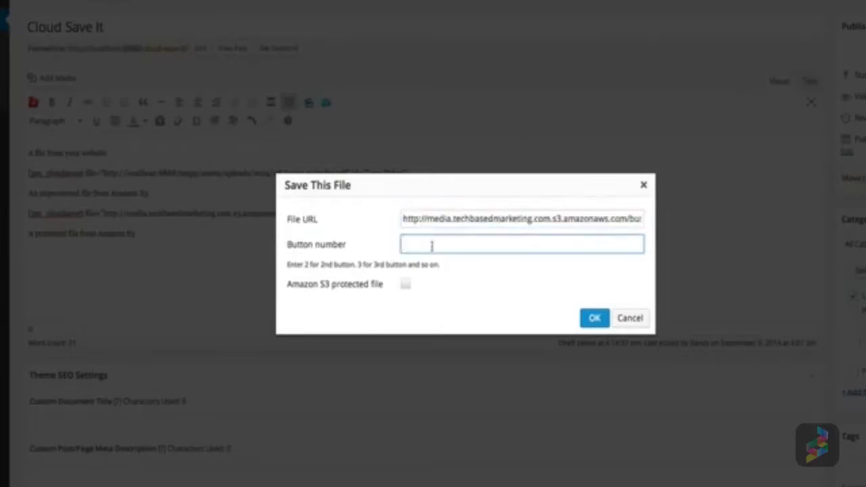
text(3)
click(406, 287)
click(596, 318)
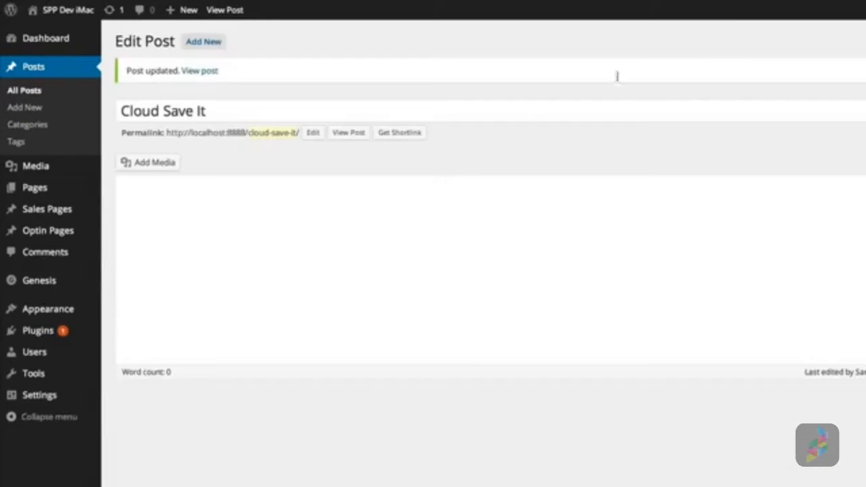
View the updated post and test direct browser access to the Amazon S3 URL of business-security-checklists.zip, returning to the post.
click(211, 72)
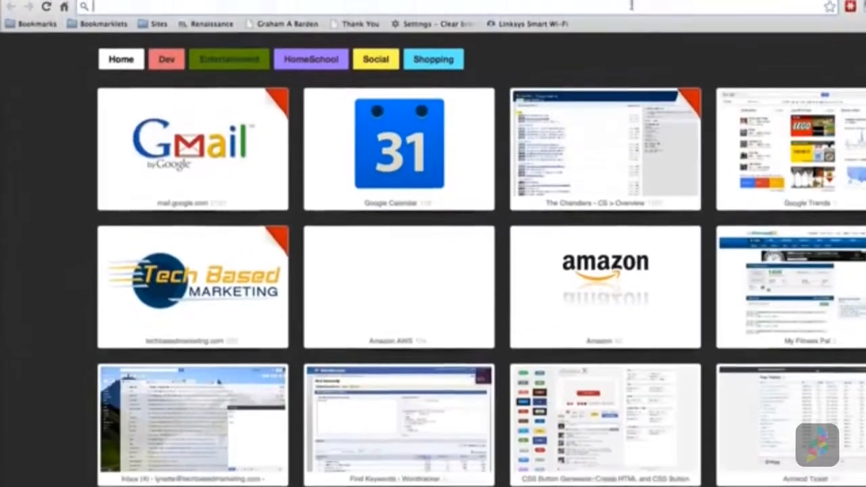
right_click(634, 12)
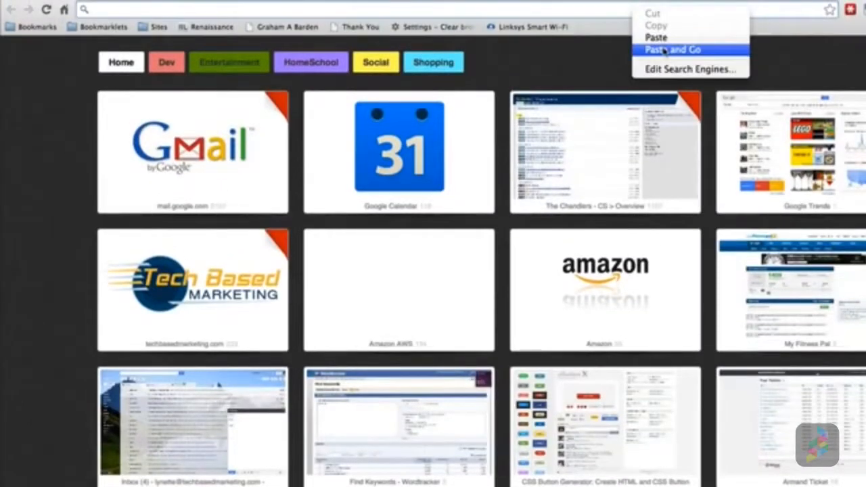
click(657, 37)
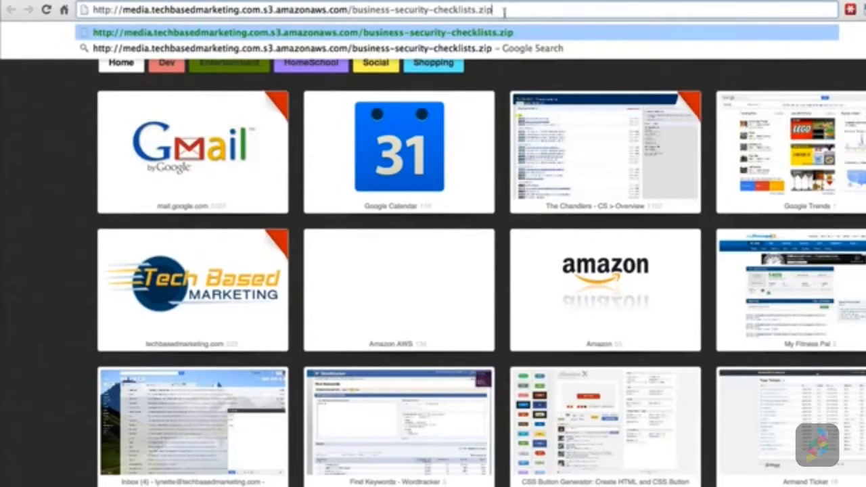
key(Return)
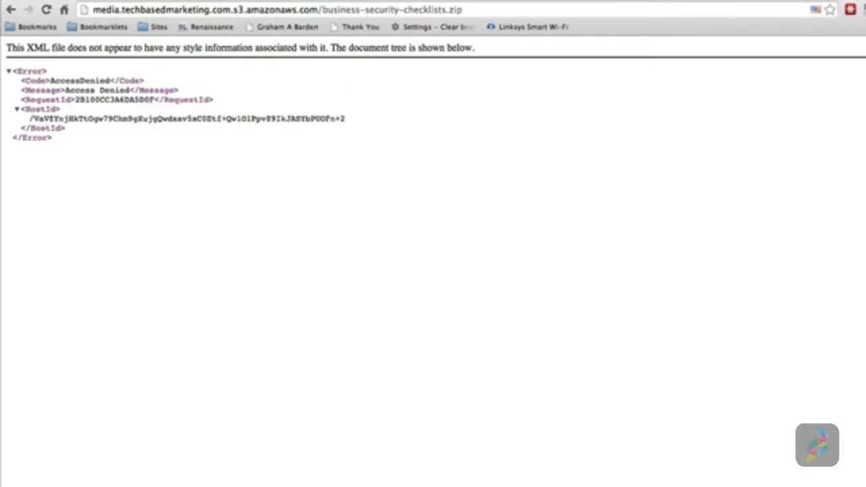
click(598, 0)
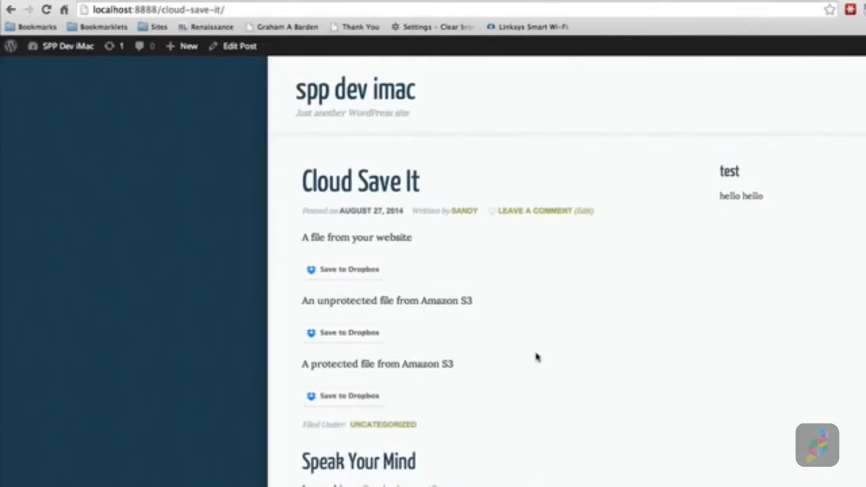
Reload the post and save the protected Amazon S3 file business-security-checklists.zip to the Saves folder in Dropbox.
key(super+r)
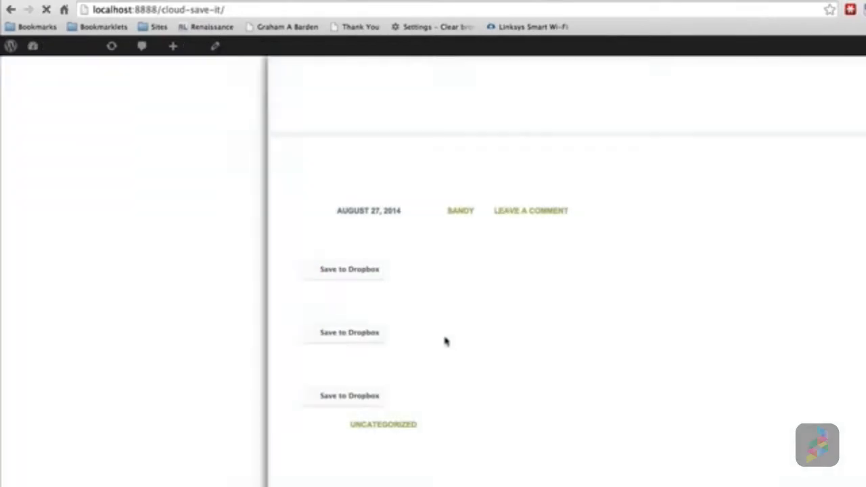
click(375, 403)
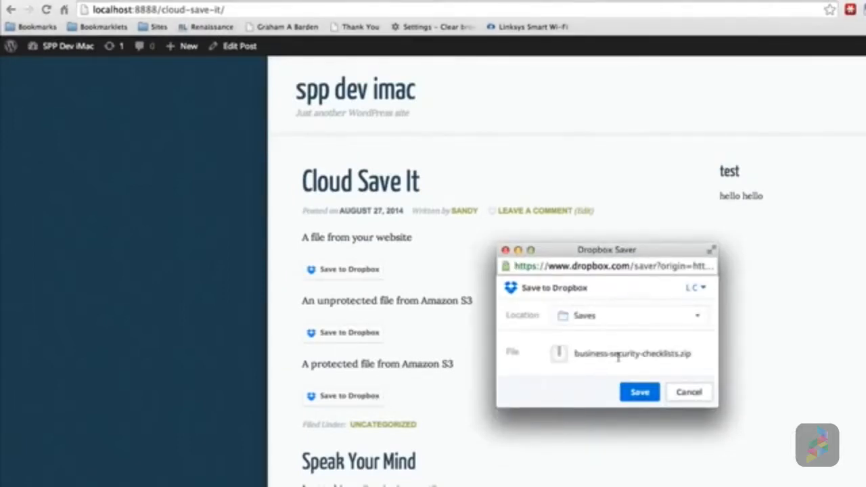
click(640, 395)
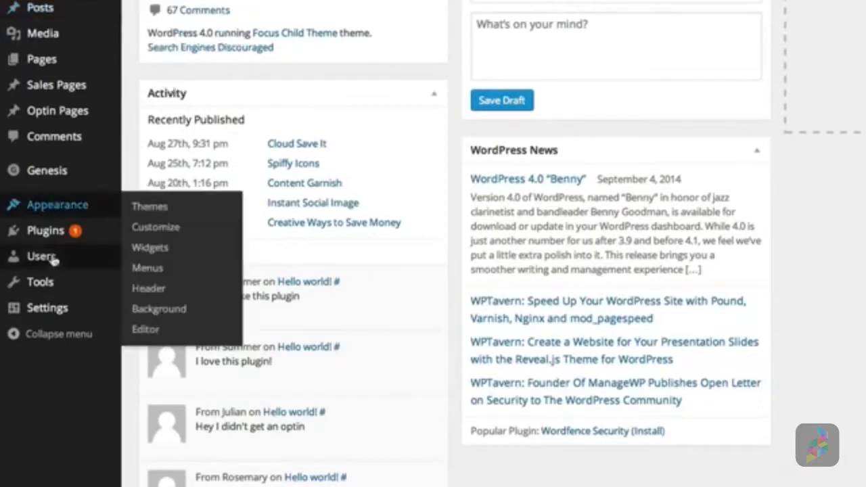
Enable Save To Google Drive in the Cloud Save It settings by clearing the opt-out option, and save the changes.
mouse_move(47, 307)
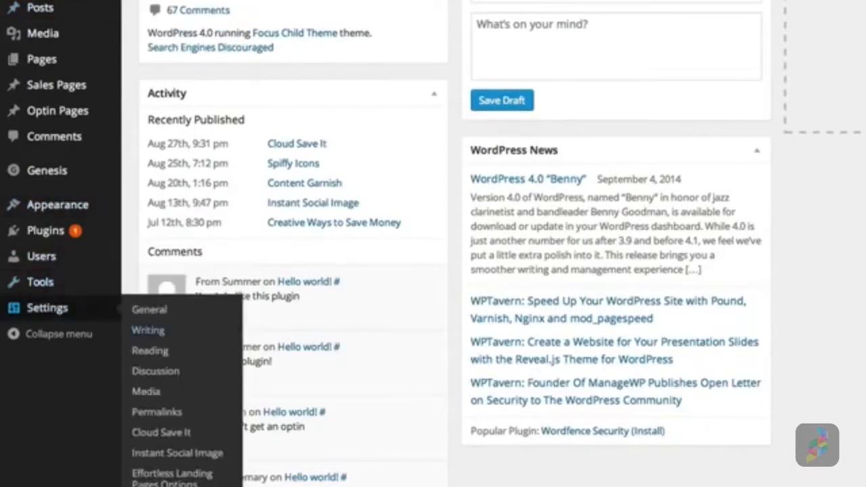
click(172, 433)
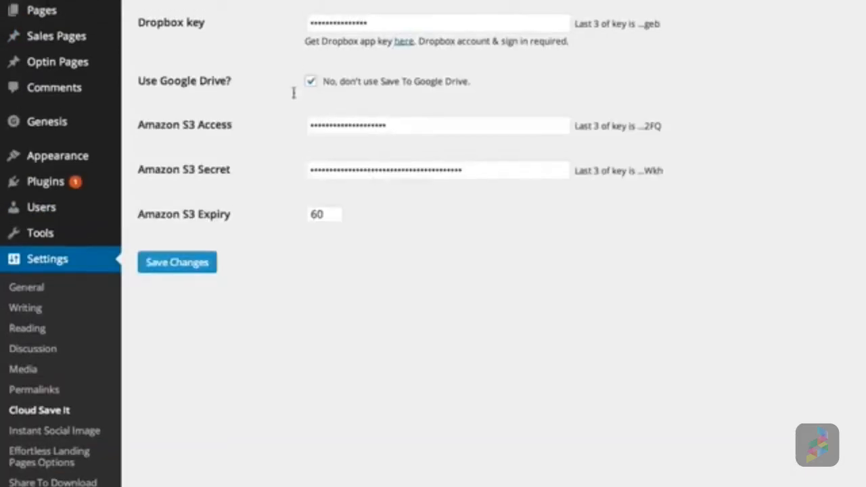
click(346, 82)
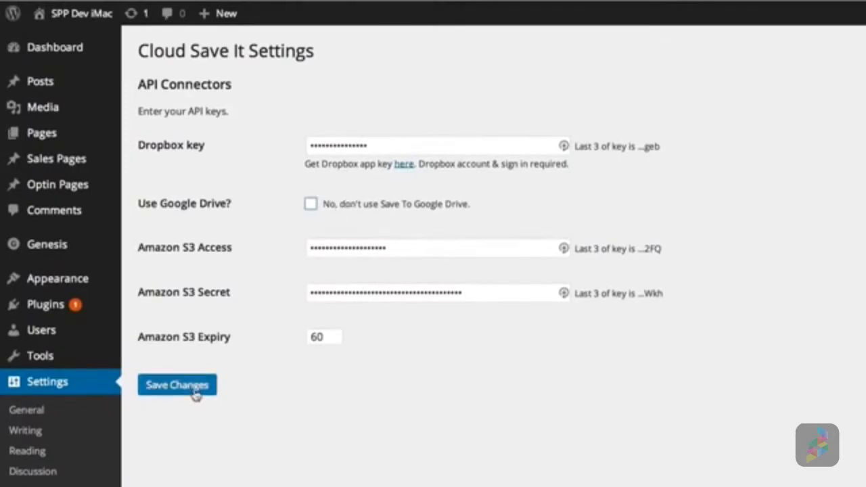
click(195, 392)
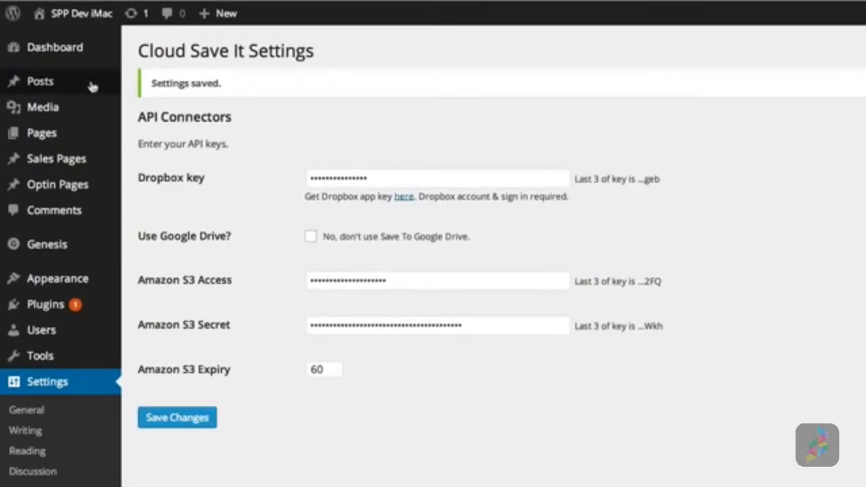
View the Cloud Save It post, open the Google Drive save prompt for the protected Amazon S3 file, and cancel it.
click(83, 86)
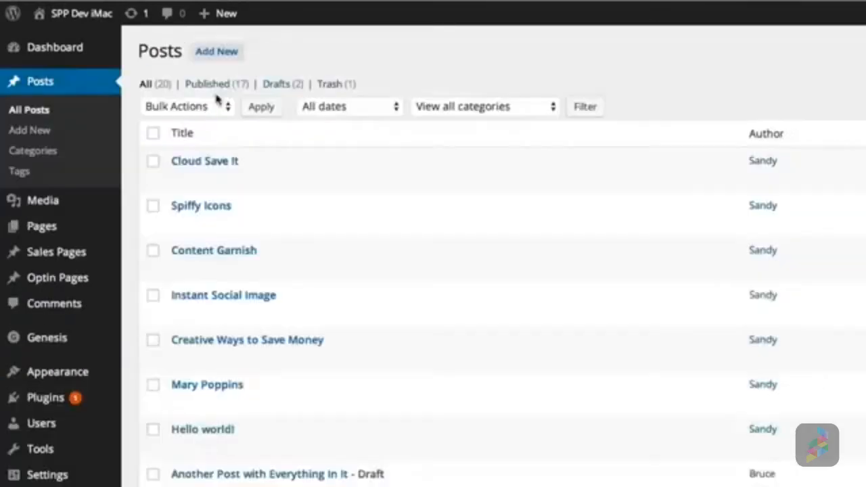
mouse_move(215, 173)
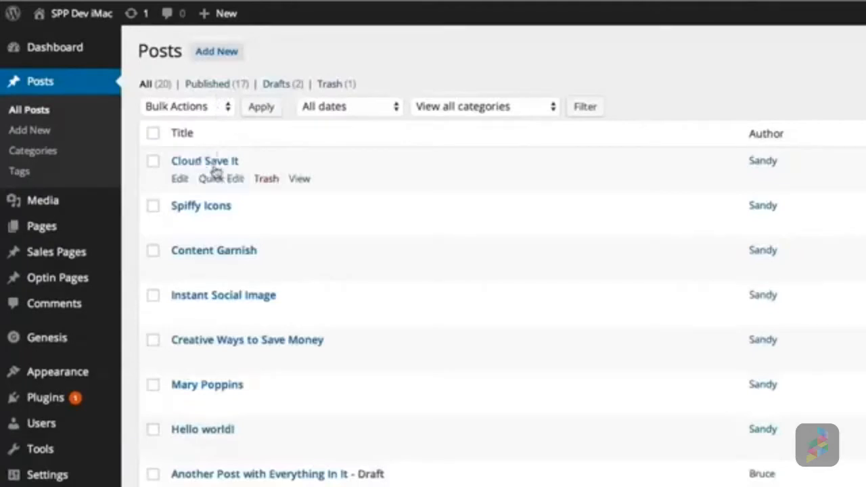
click(299, 178)
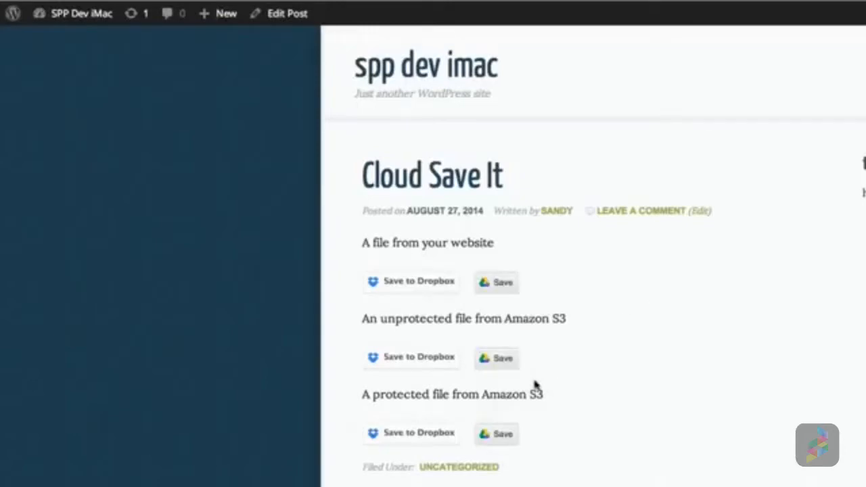
click(498, 434)
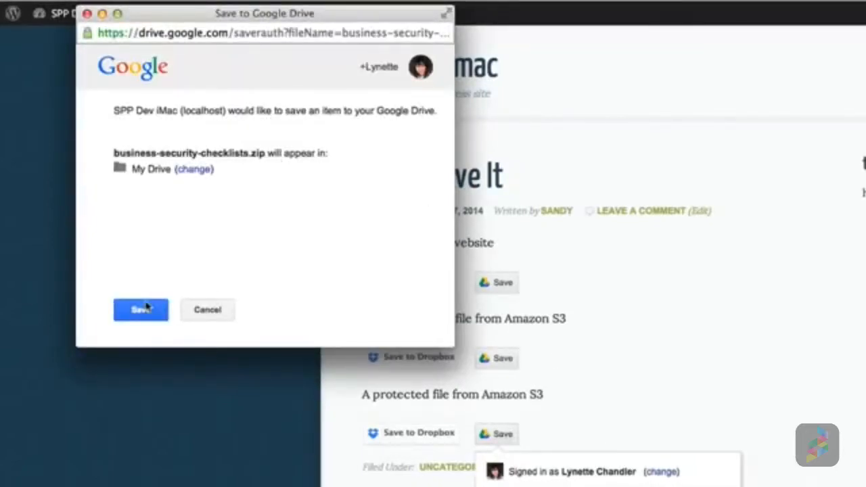
click(200, 309)
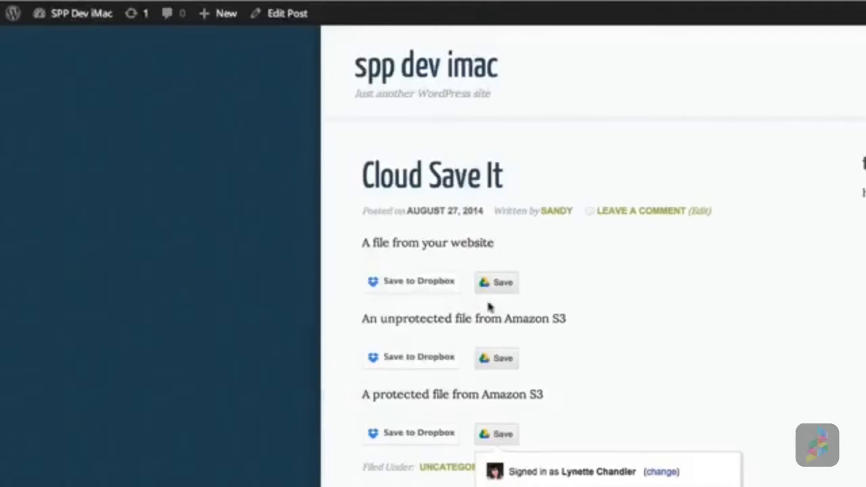